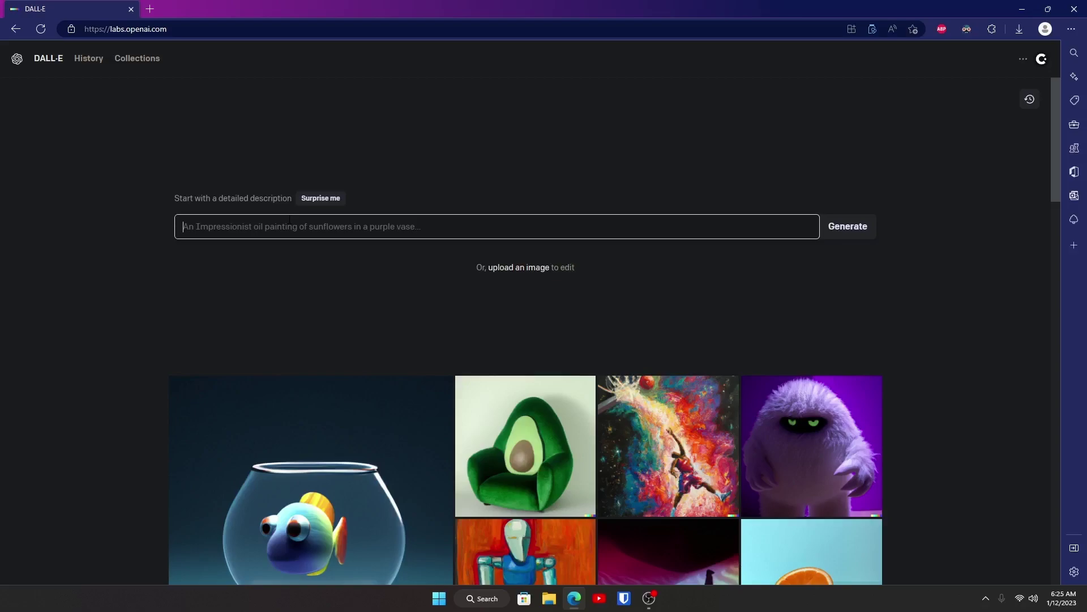
Step: Generate 'dragon mascot logo' images in DALL-E and open the fourth result, the red dragon
text(dragon mascot logo)
click(868, 224)
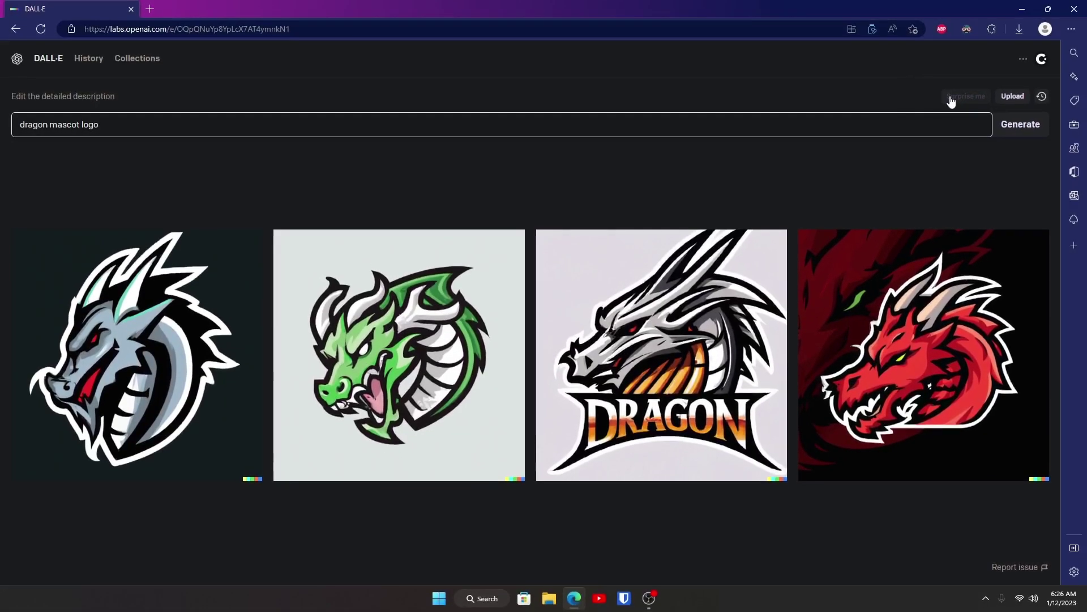
mouse_move(712, 374)
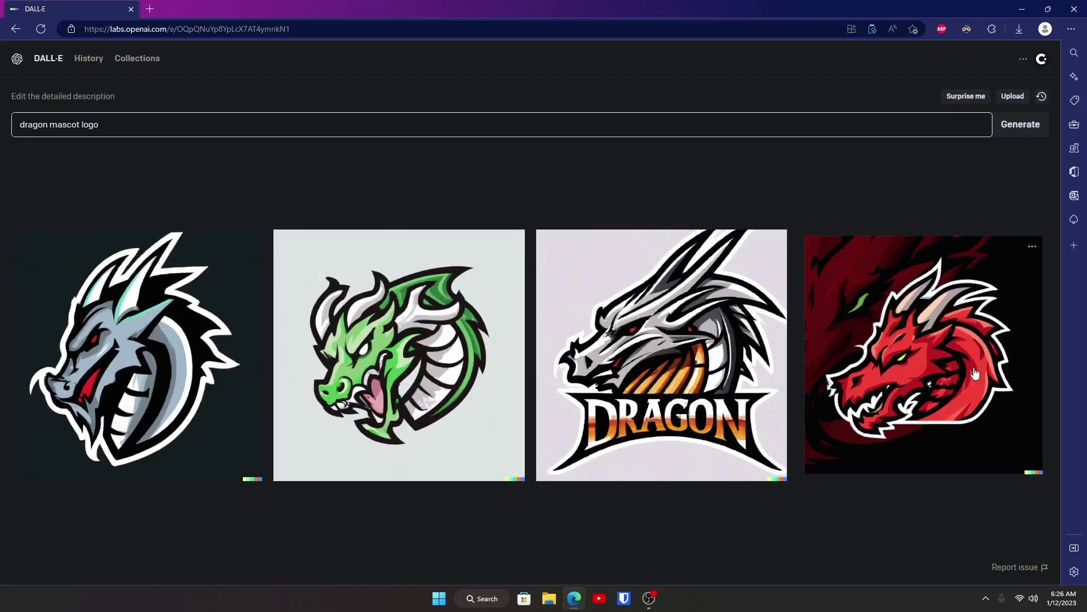
click(924, 351)
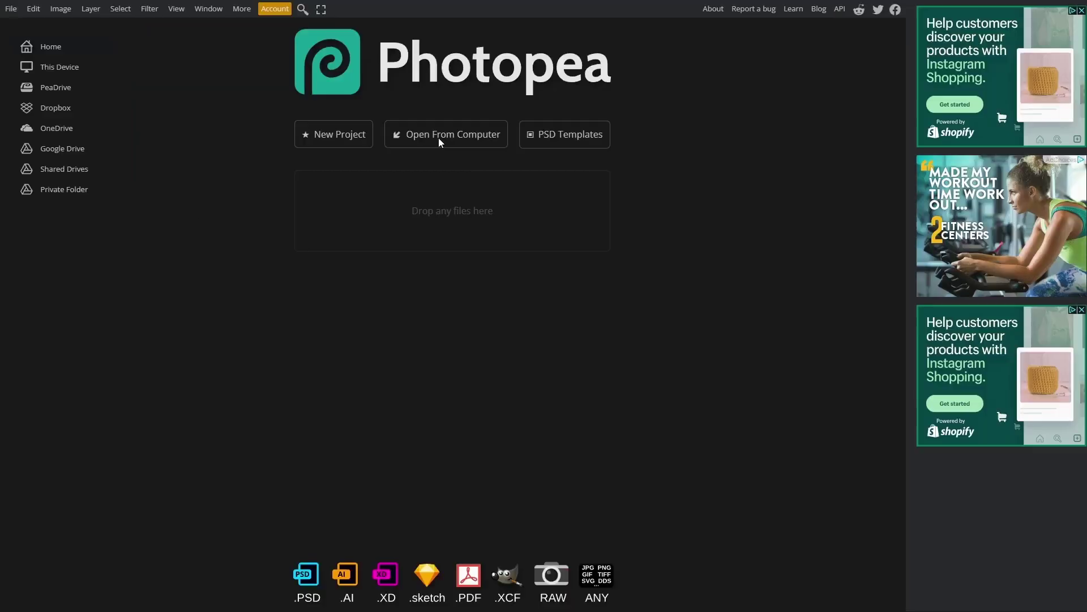
Step: Open the downloaded DALL-E dragon mascot logo JPG from Downloads in Photopea
click(438, 138)
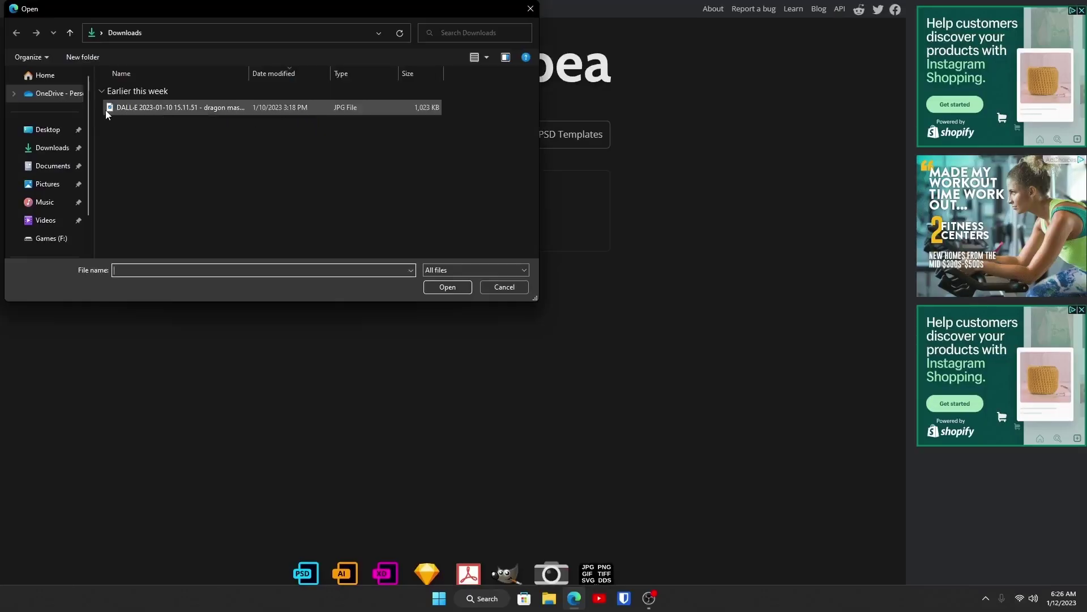
double_click(212, 108)
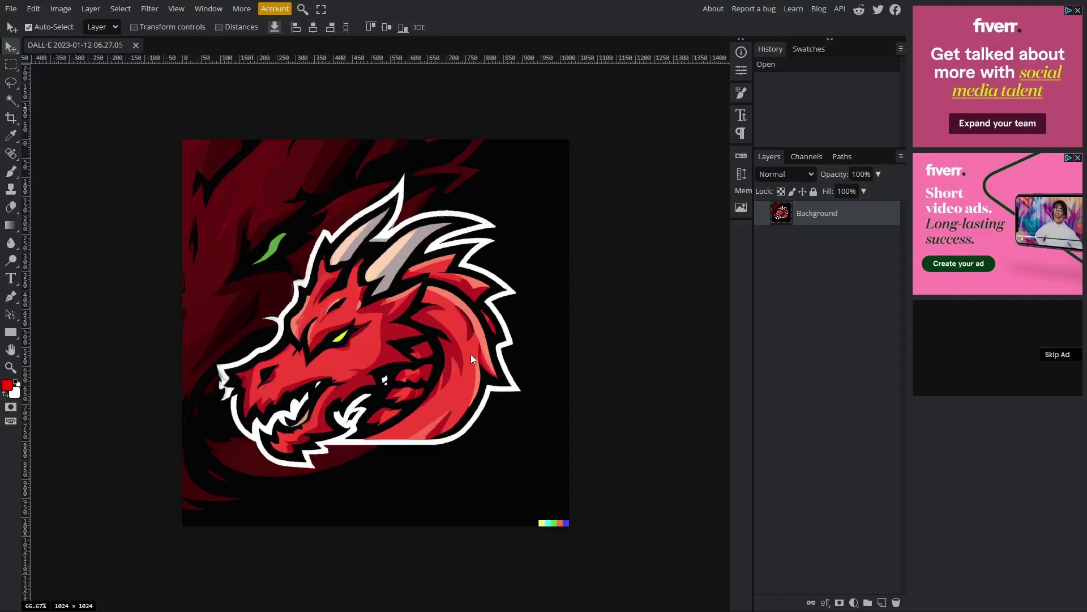
key(t)
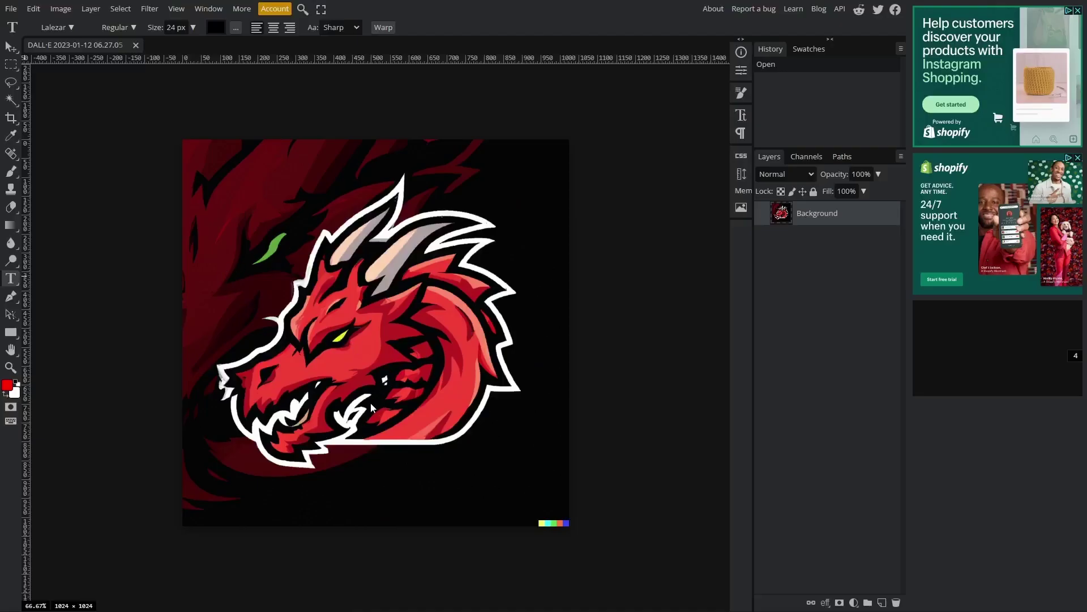
Step: Add a 257 px 'CAMBIT' text layer and move it to the bottom of the dragon image
click(361, 354)
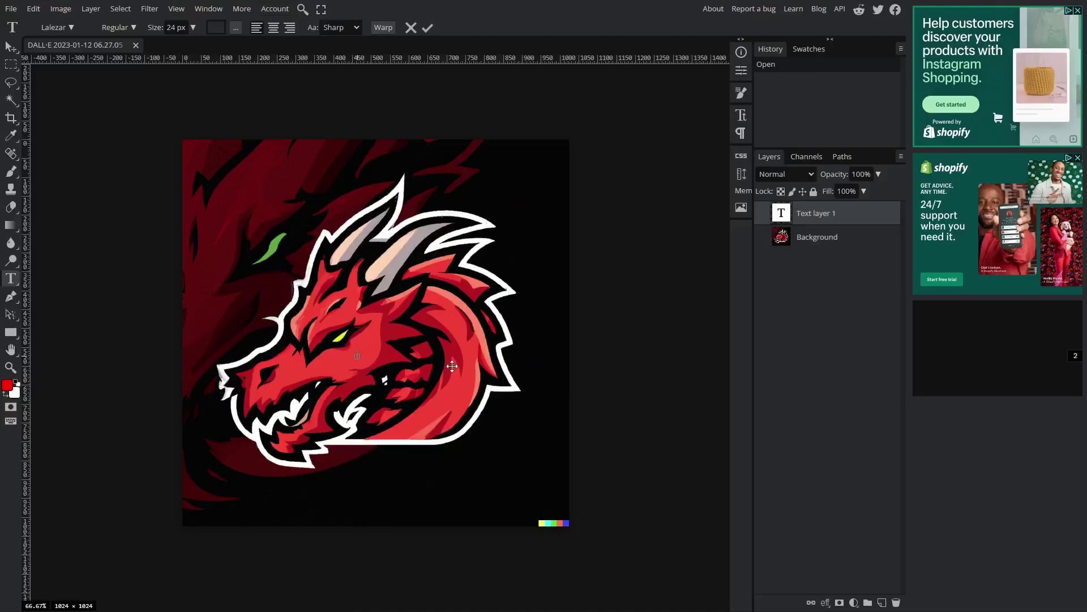
text(GAMBIT)
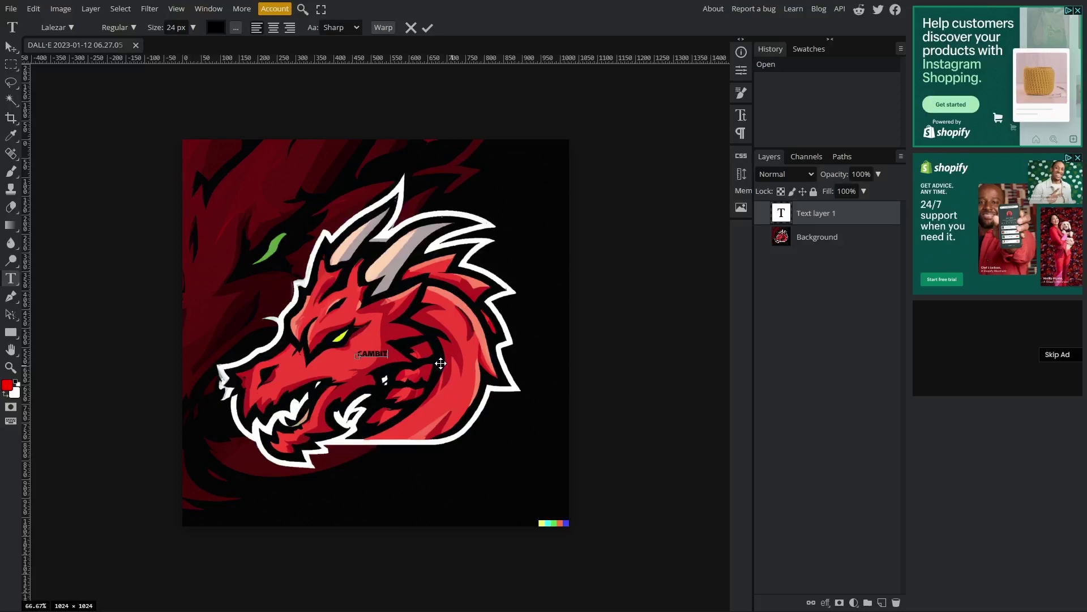
key(ctrl+a)
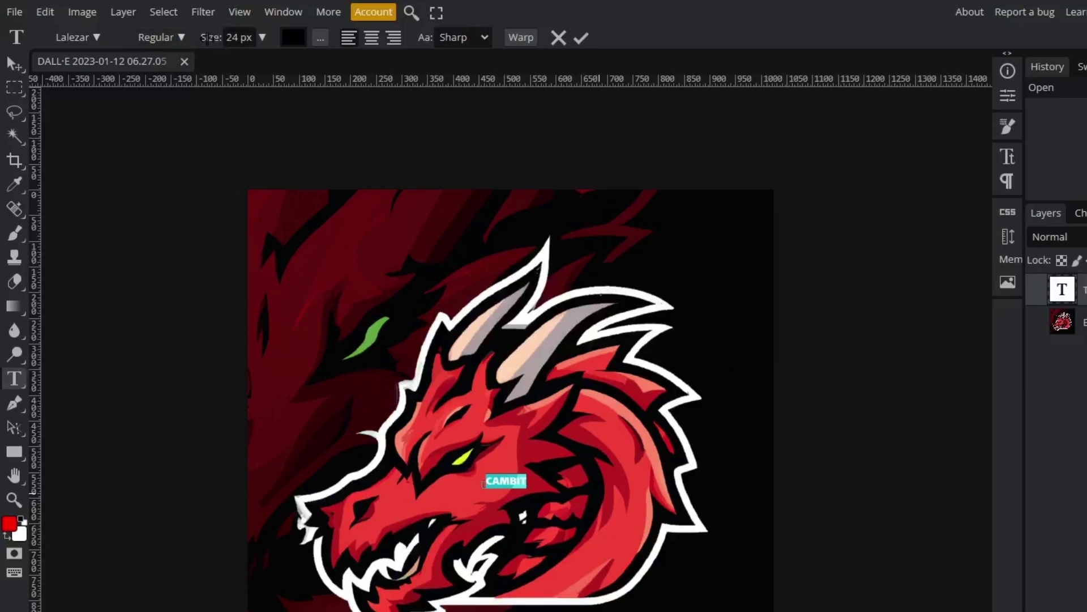
drag(207, 38, 353, 37)
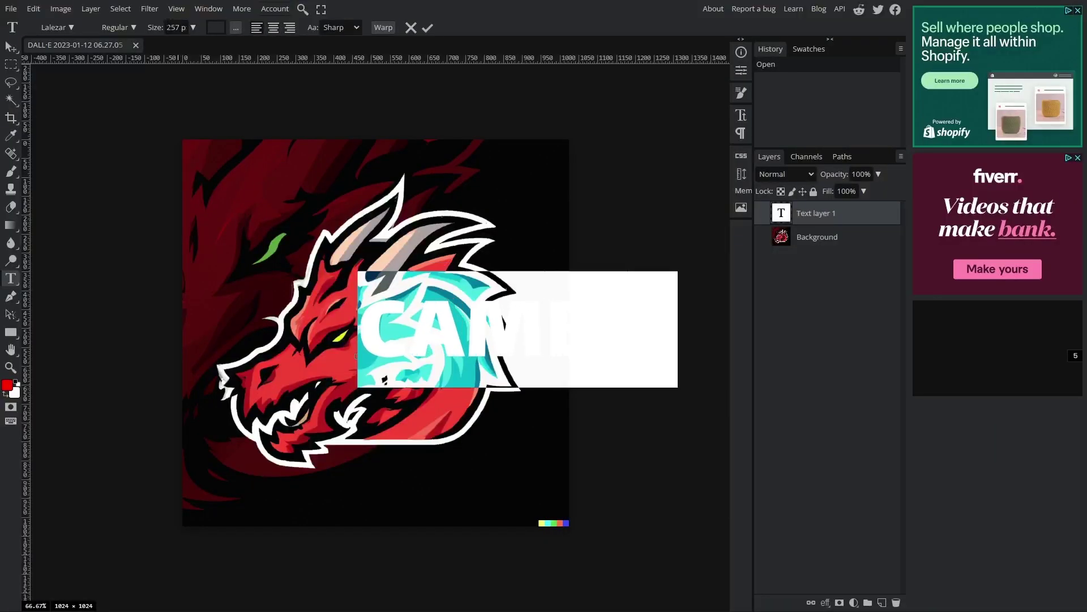
click(192, 27)
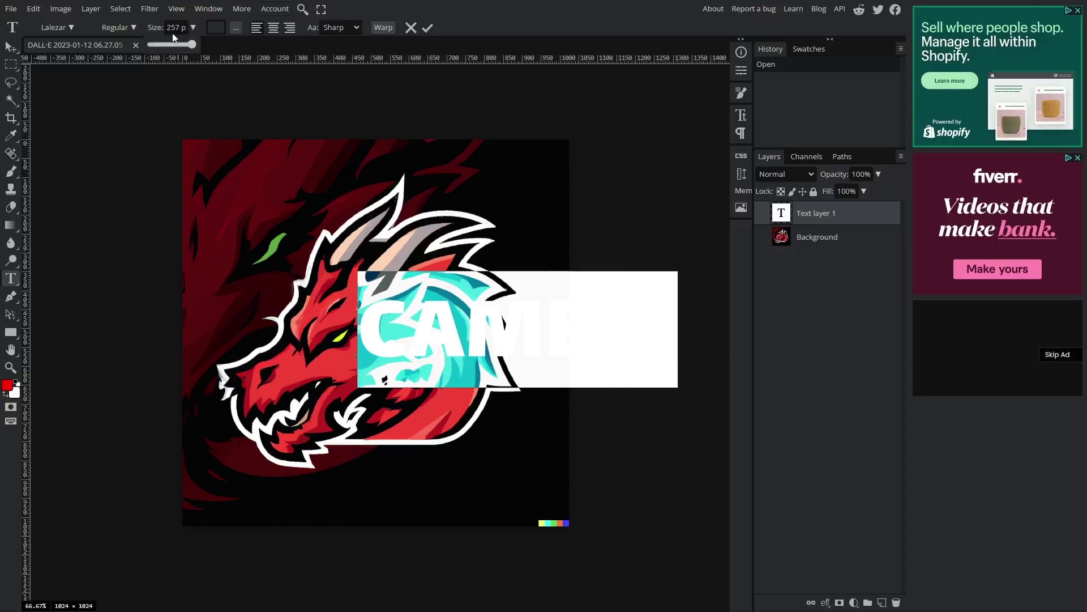
click(428, 29)
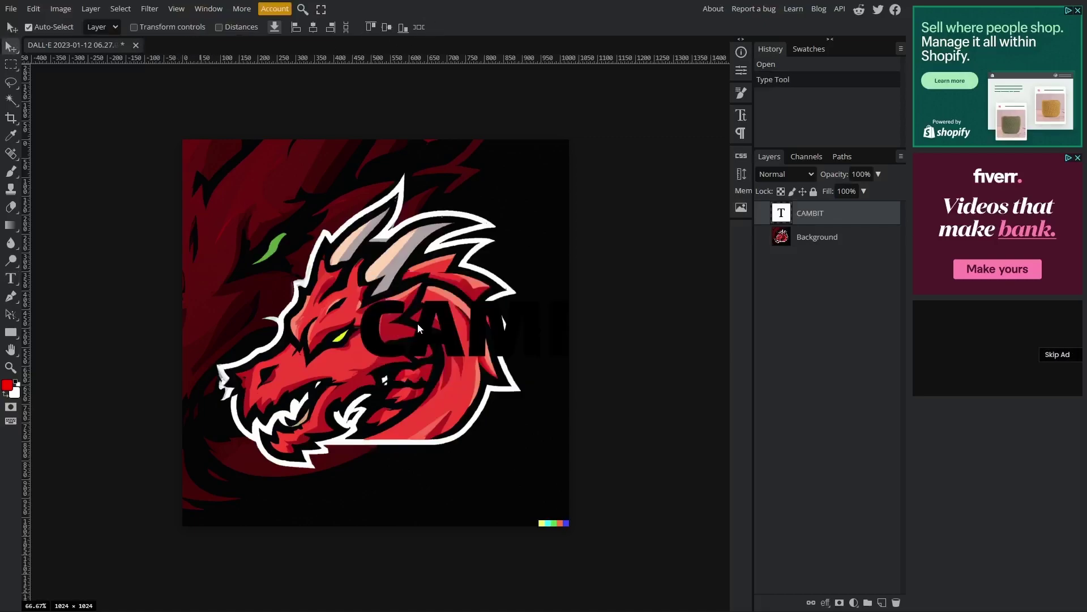
drag(416, 322, 379, 463)
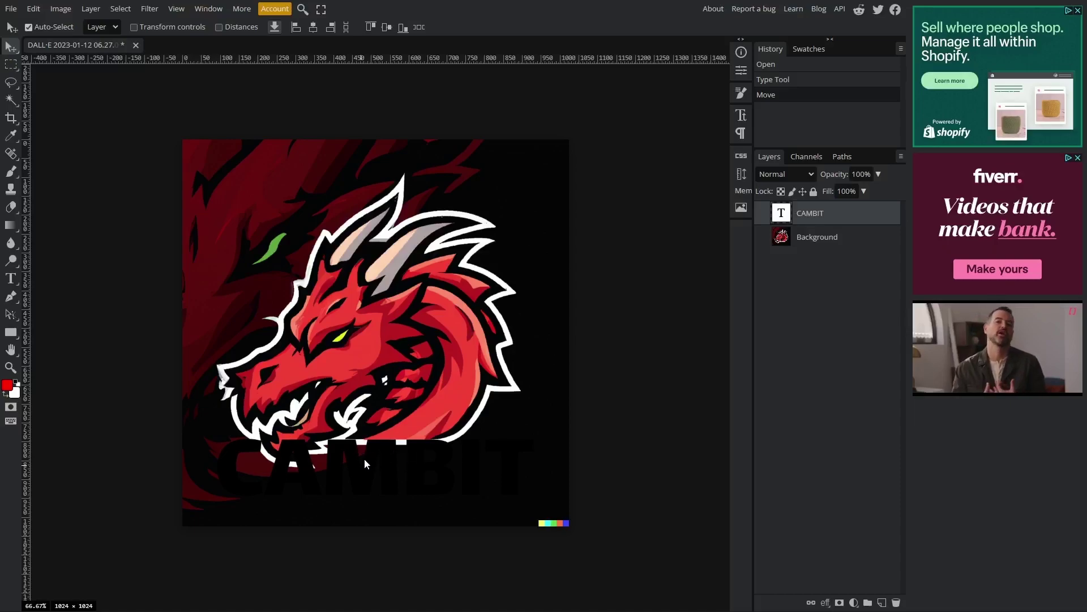
Step: Colour the letters CAM with the dragon's red (#f34135), sampled from the image
double_click(365, 458)
click(402, 465)
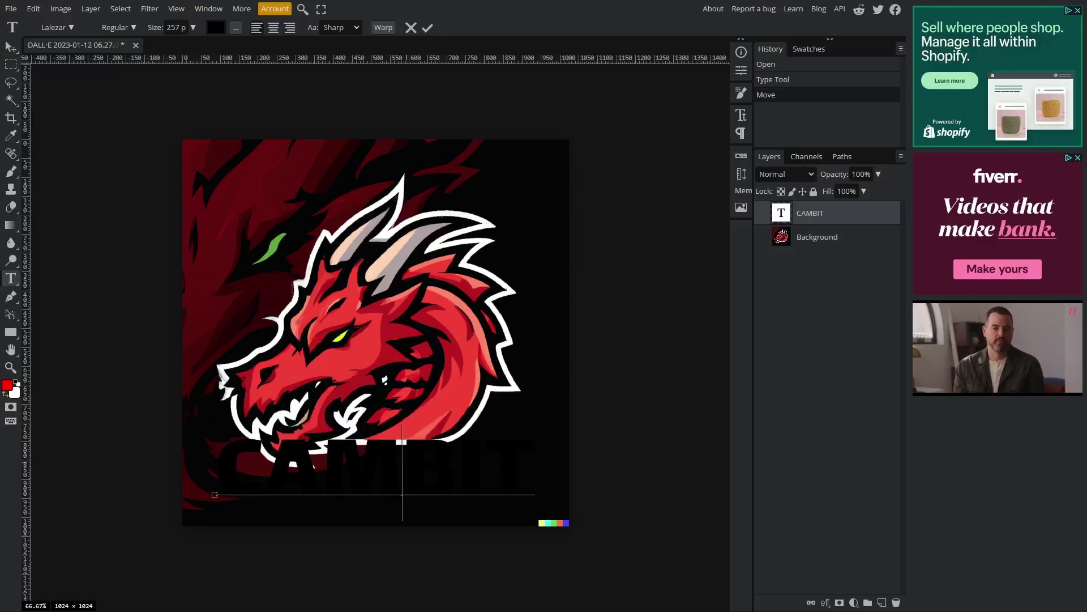
key(shift+Left)
key(shift+Left)
key(shift+Left)
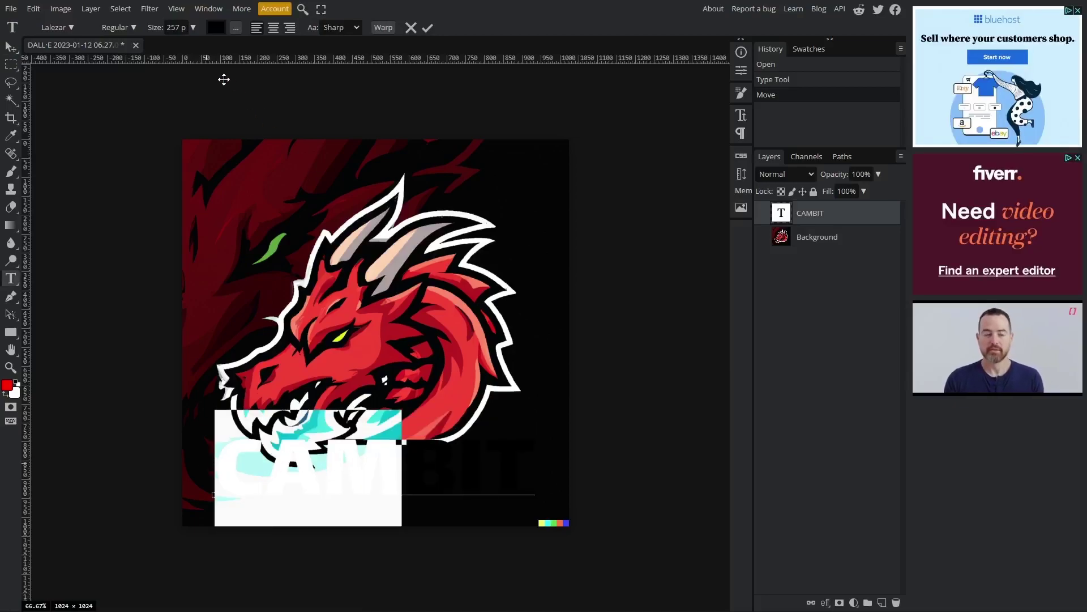
click(216, 28)
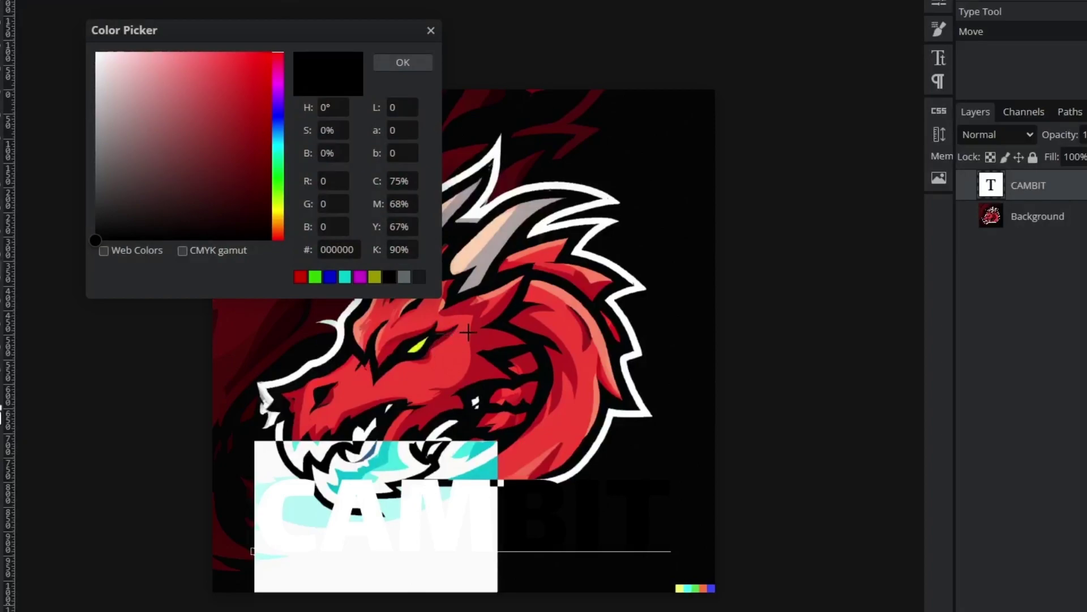
click(436, 363)
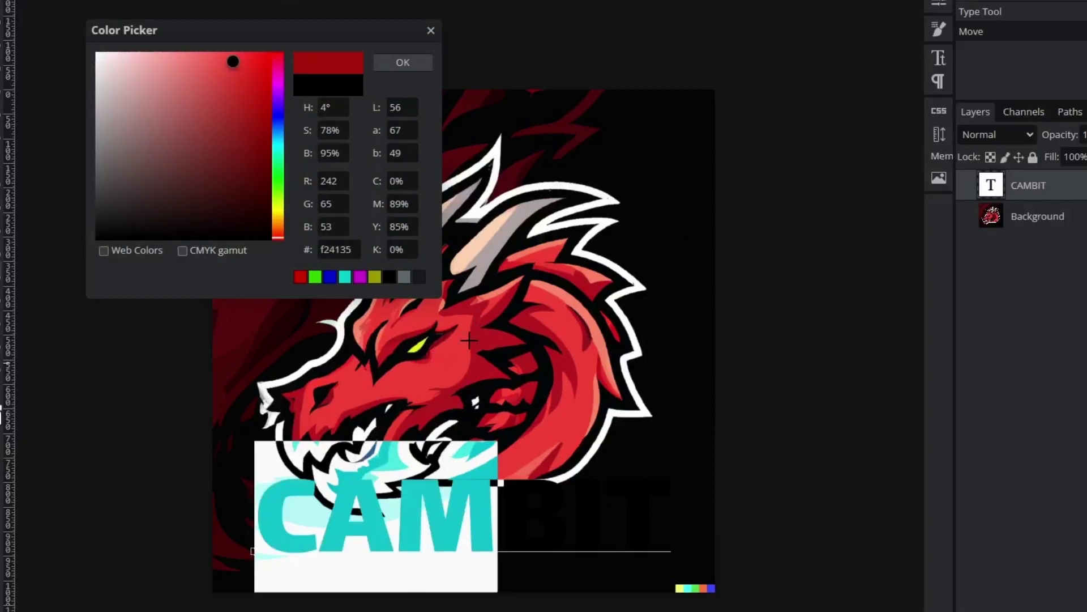
drag(452, 360, 458, 352)
click(402, 63)
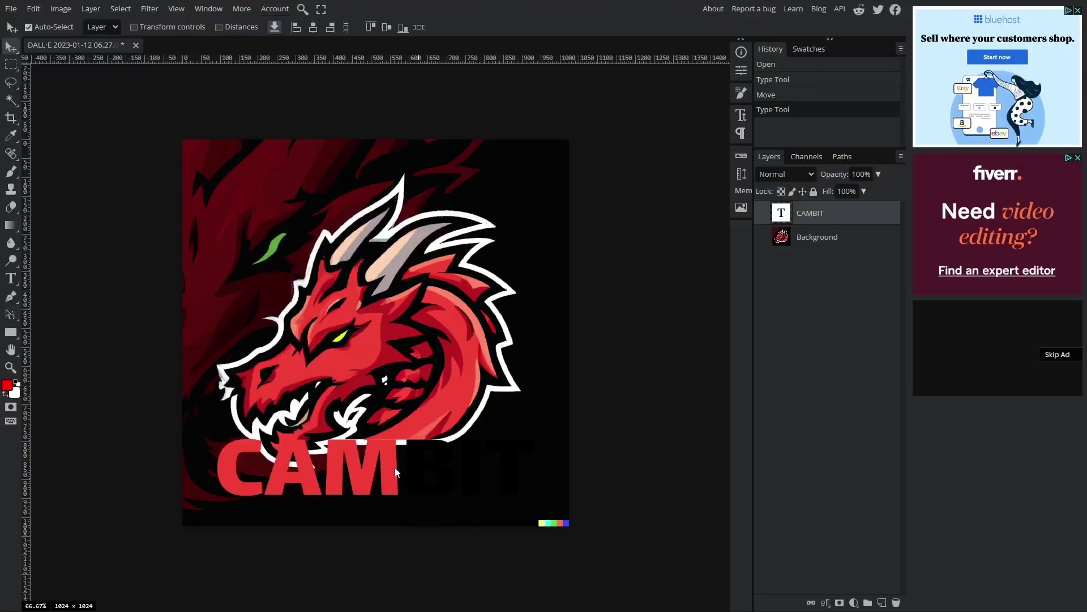
Step: Colour the letters BIT light grey #a19e9d and commit the text edit
double_click(489, 516)
click(492, 515)
drag(495, 516, 570, 515)
drag(457, 476, 535, 476)
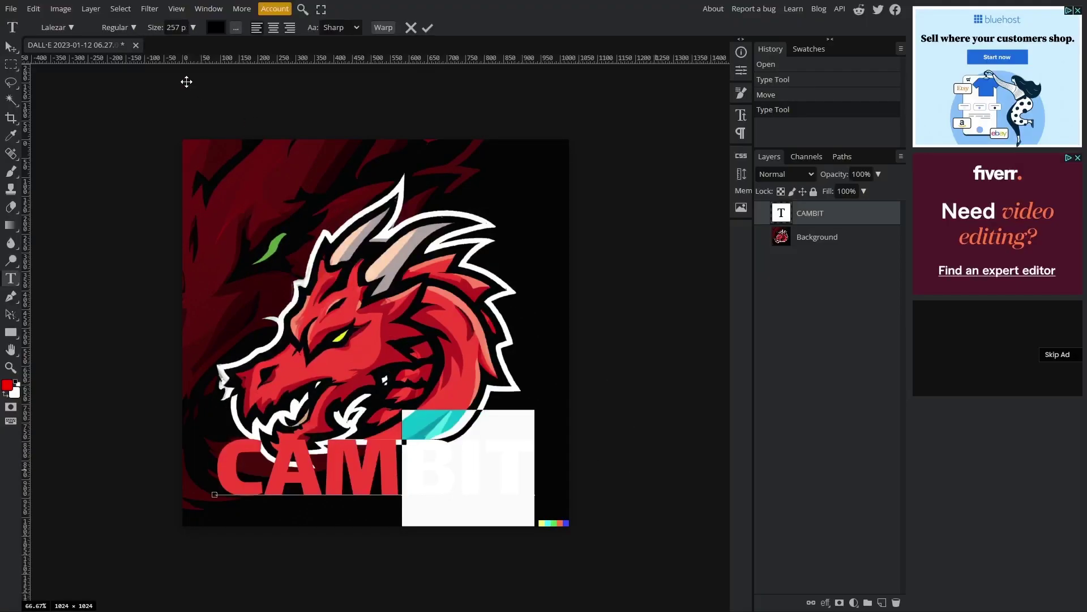
click(216, 27)
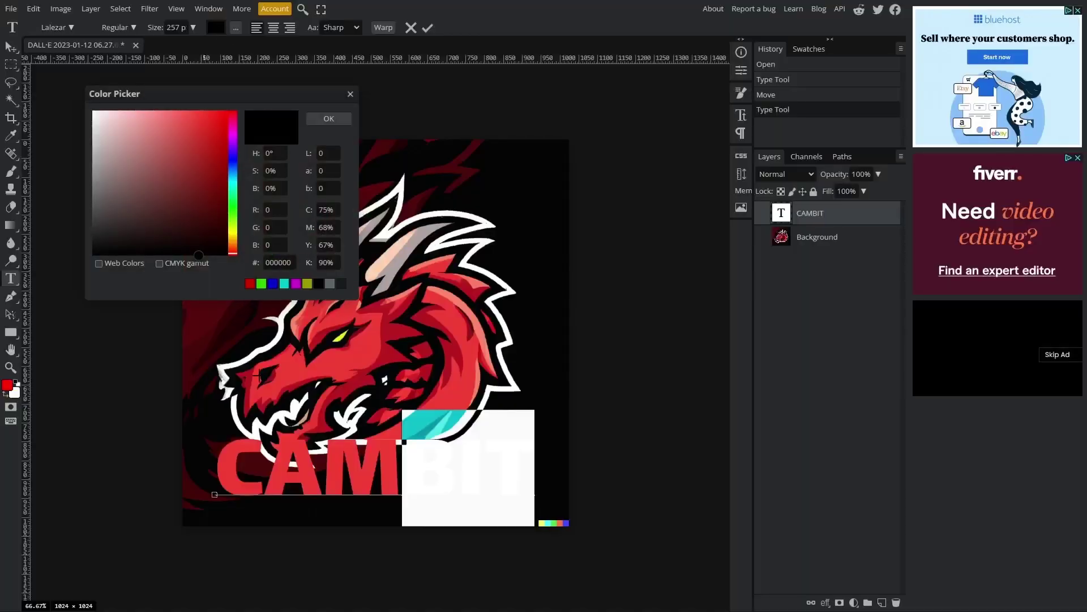
click(222, 375)
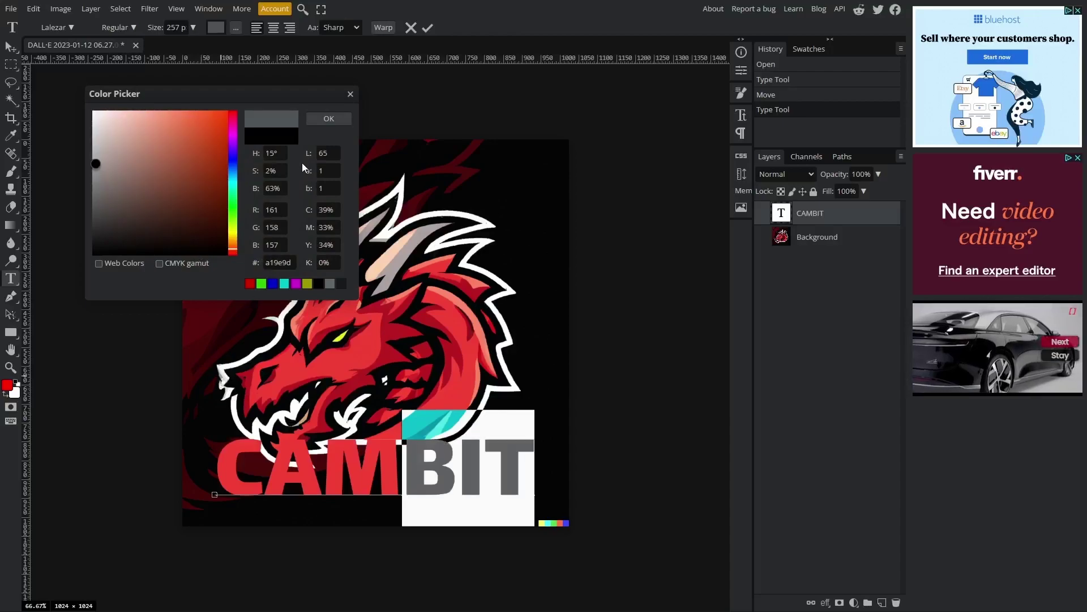
click(329, 118)
click(428, 28)
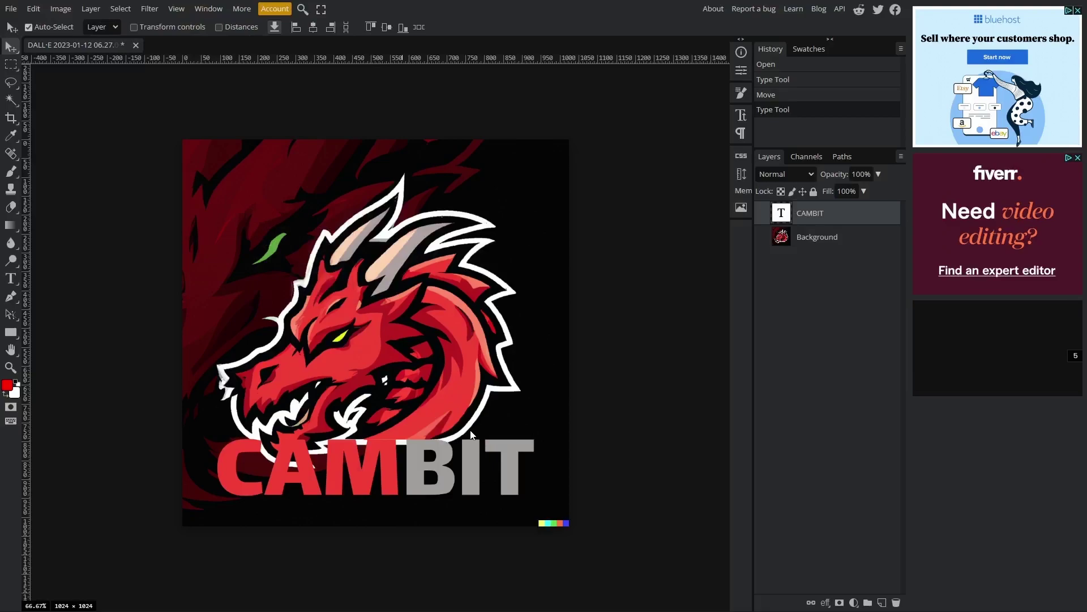
Step: Change the CAMBIT text's font to Origicide
double_click(391, 466)
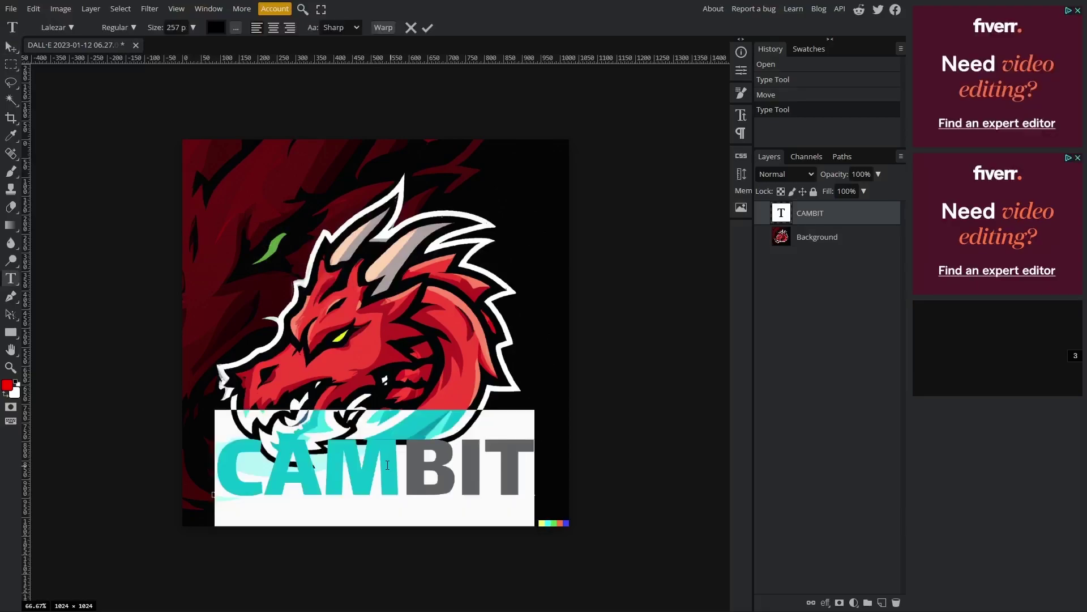
click(59, 28)
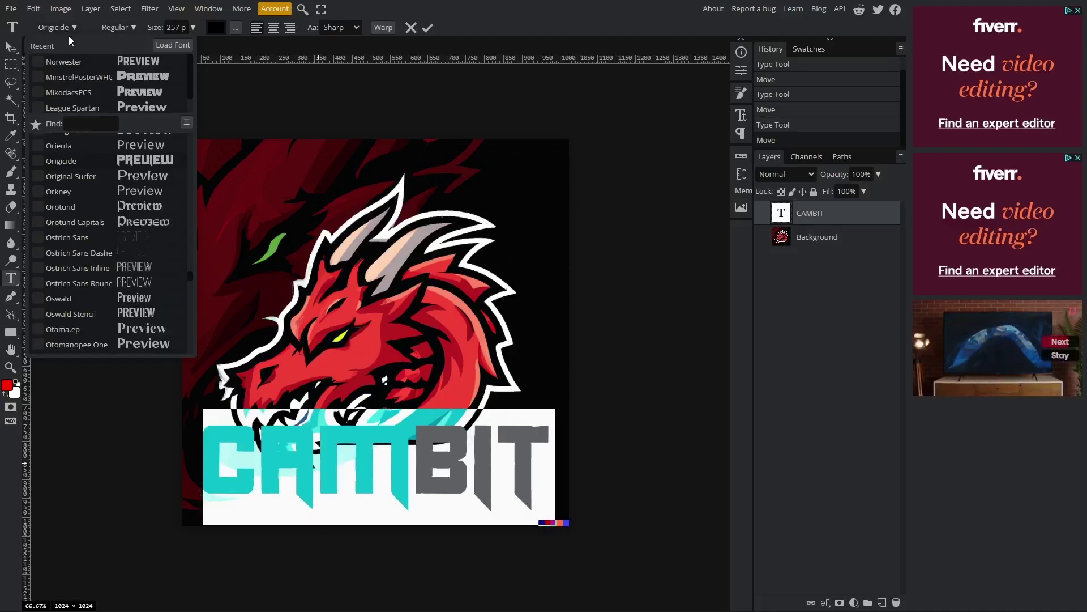
click(428, 27)
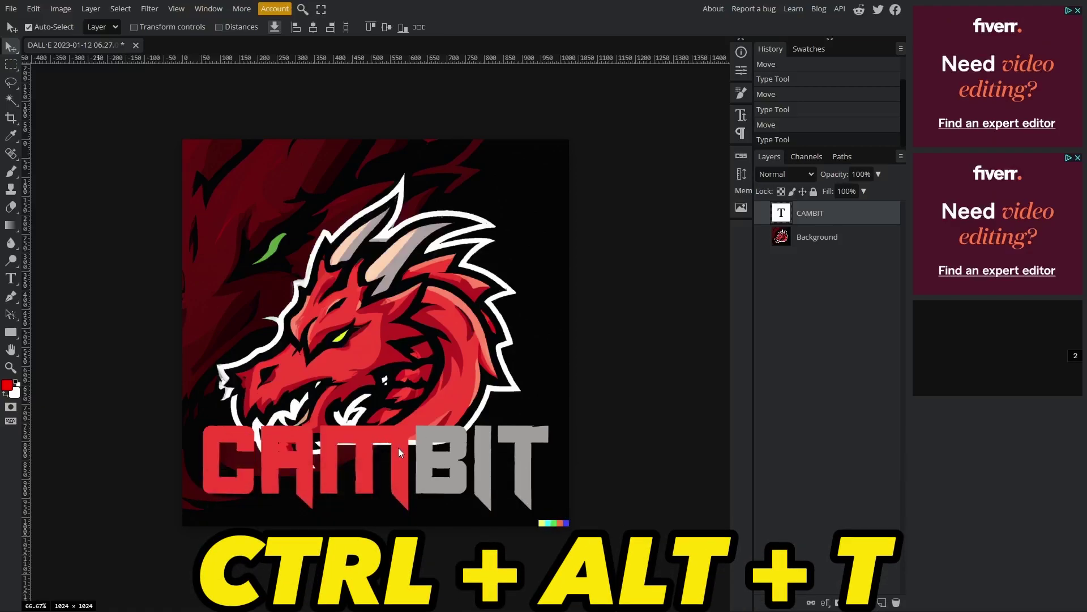
Step: Scale CAMBIT to about 87.58% and reposition it beneath the dragon
key(ctrl+alt+t)
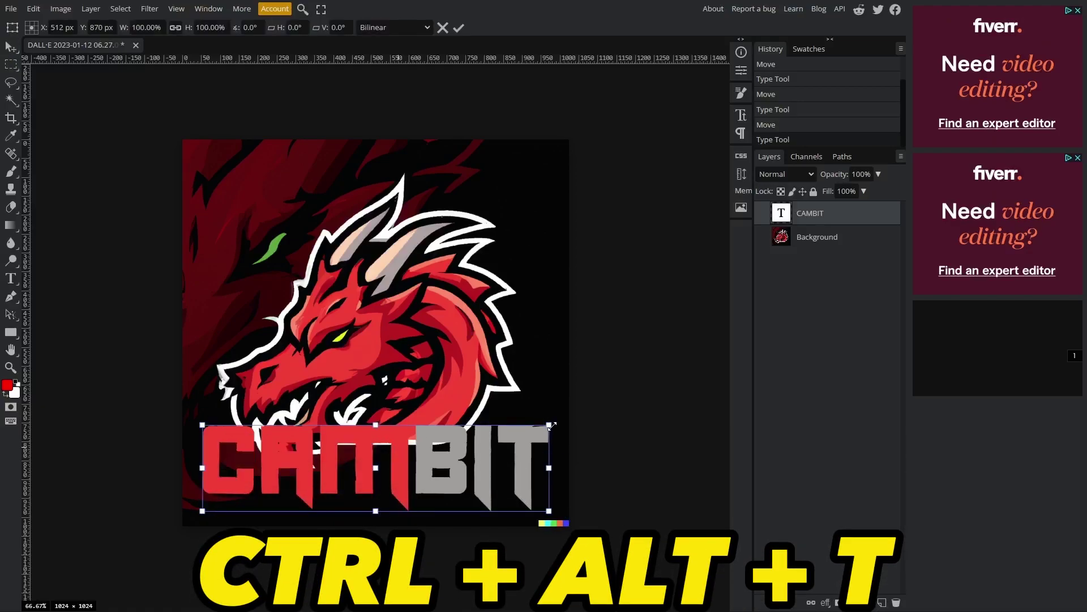
drag(549, 425, 509, 432)
drag(439, 459, 474, 462)
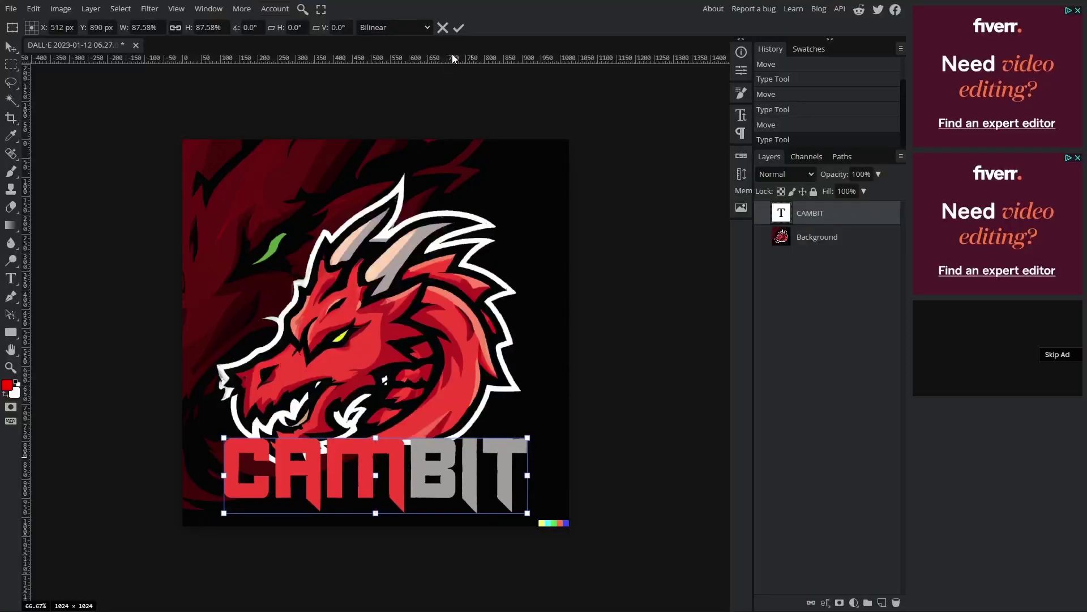
click(459, 28)
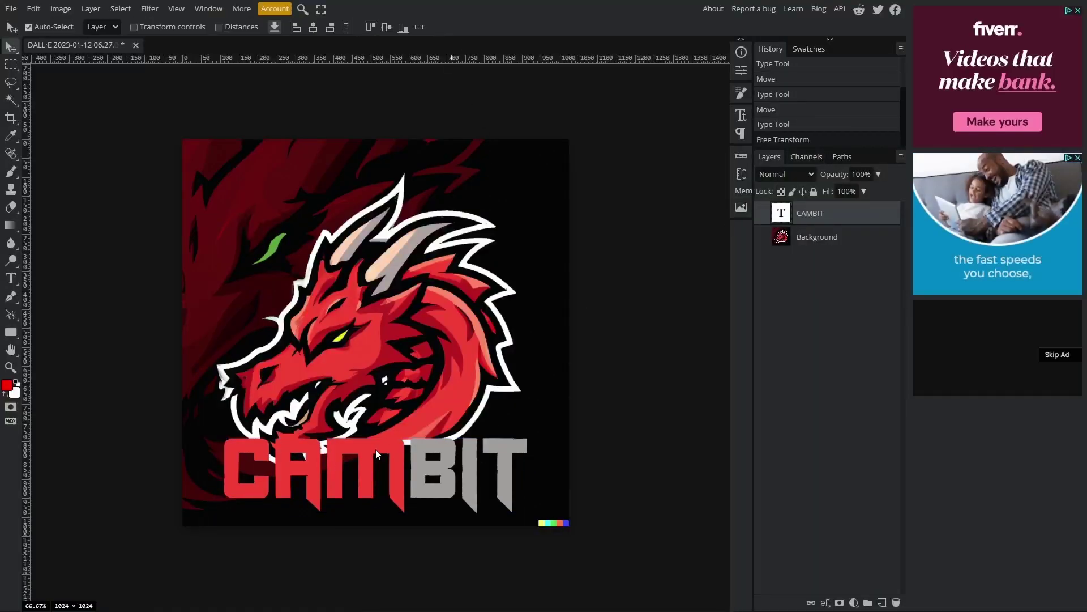
Step: Give CAMBIT a thickened dark Stroke plus a second 25 px white Stroke
double_click(861, 222)
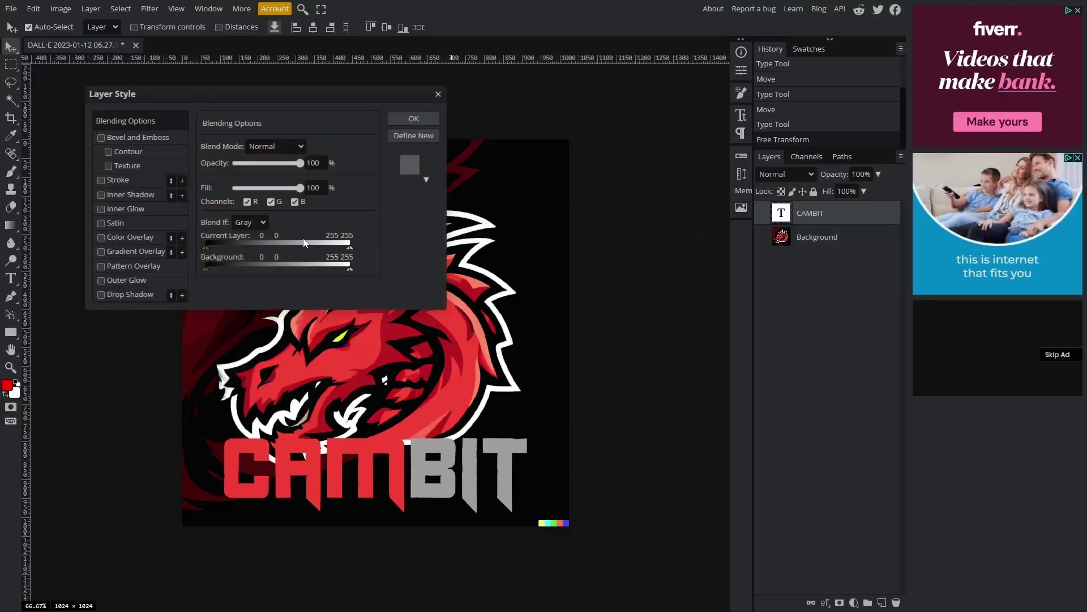
click(117, 180)
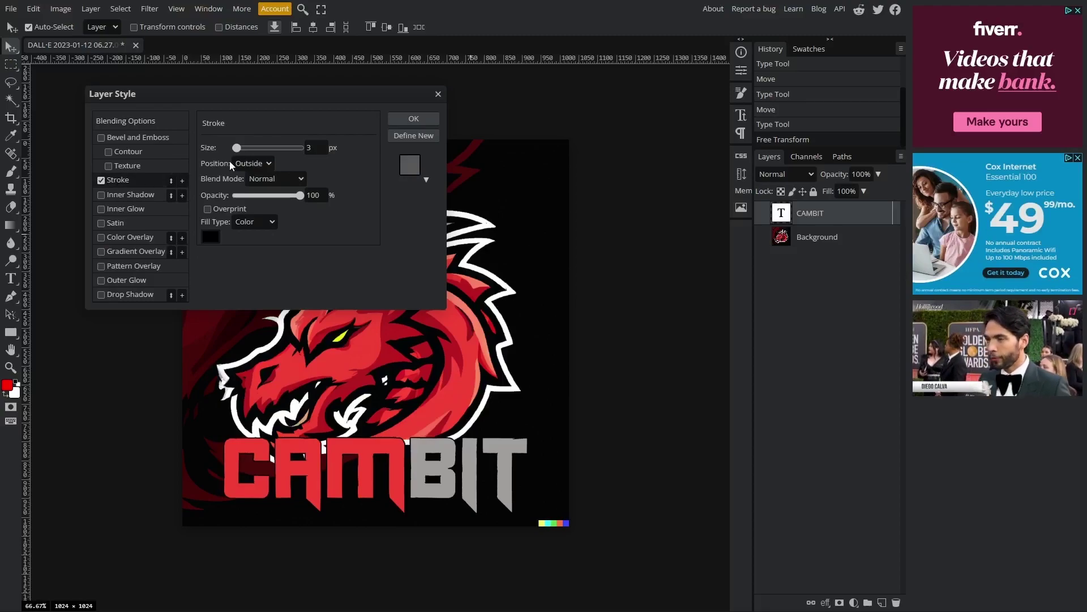
drag(237, 148, 242, 152)
click(182, 181)
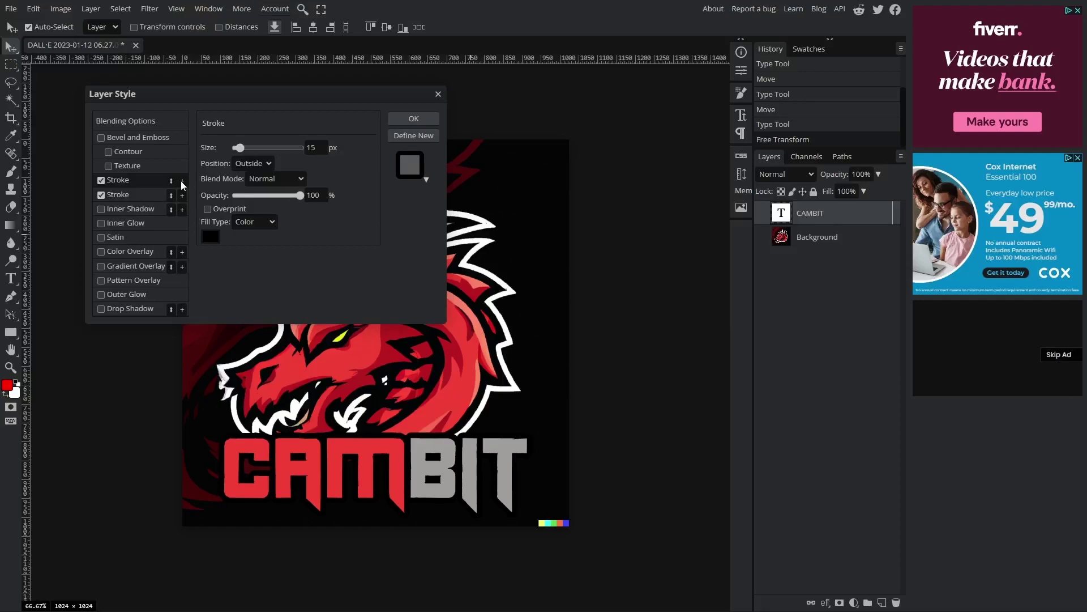
click(205, 240)
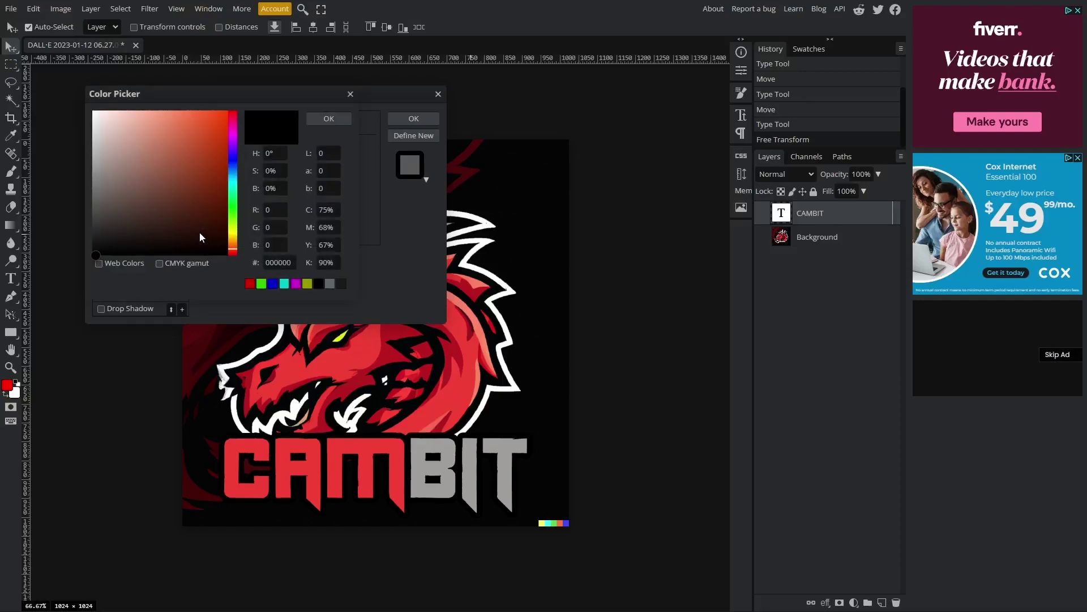
drag(198, 234, 92, 111)
click(333, 119)
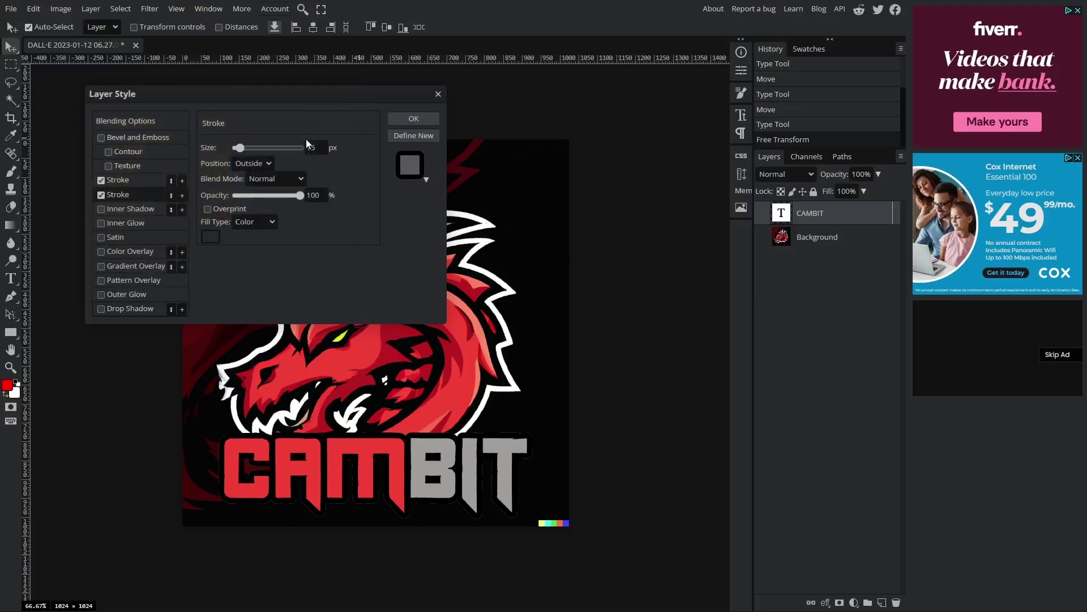
drag(240, 151, 245, 150)
click(420, 115)
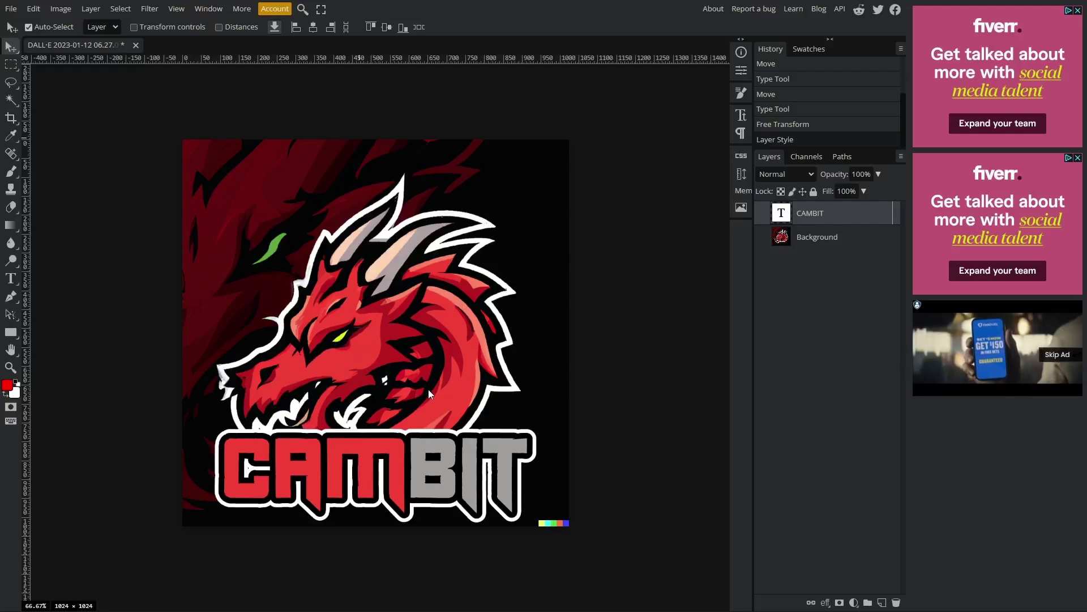
Step: Move the dragon image up and cover the empty bottom strip with a near-black rectangle
click(837, 232)
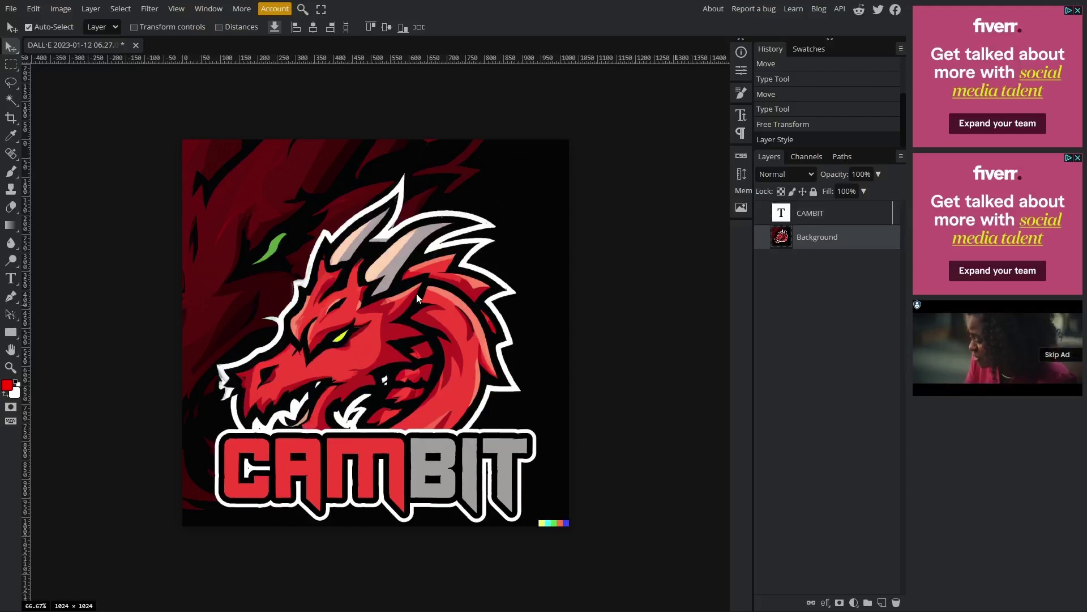
drag(410, 294, 411, 283)
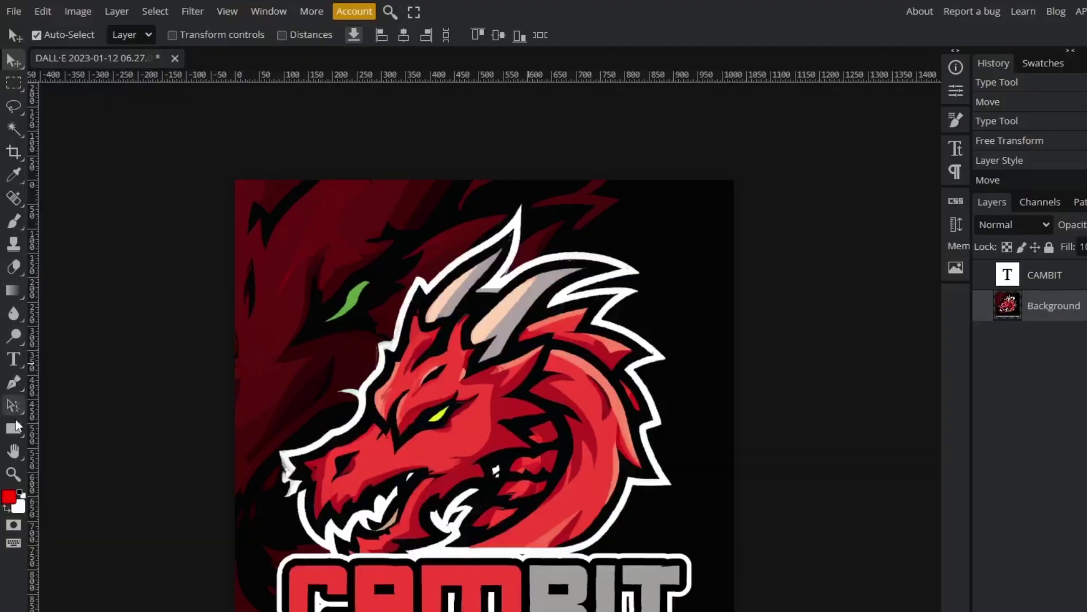
click(11, 332)
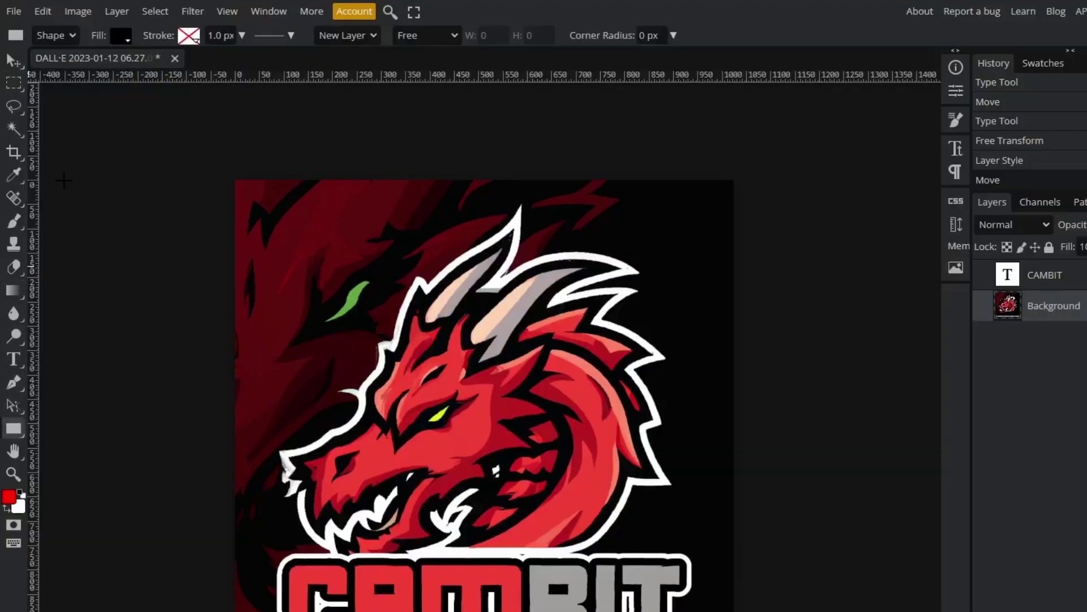
click(123, 36)
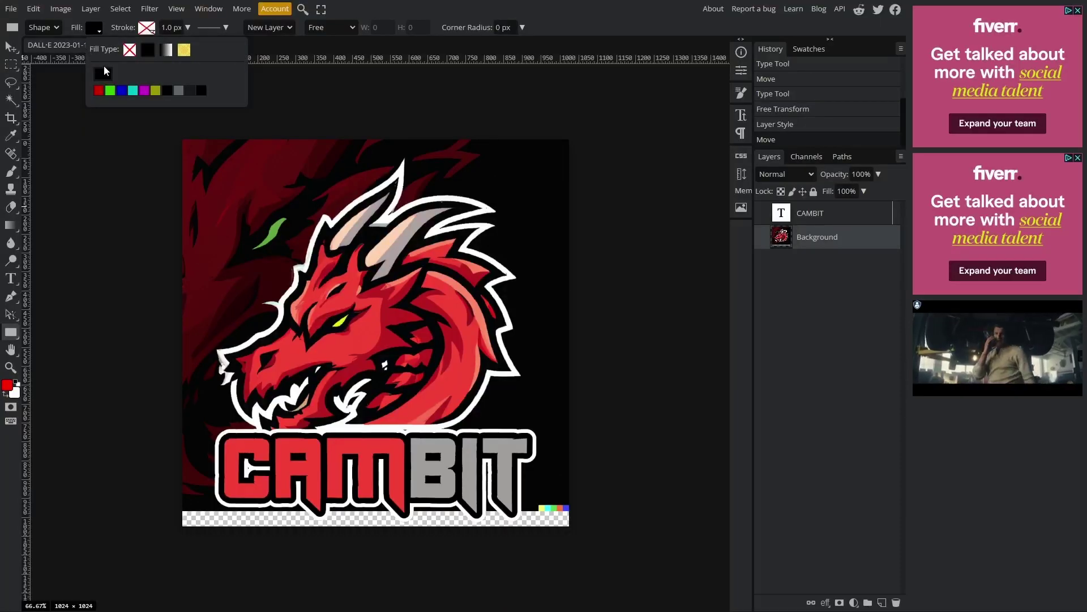
click(104, 71)
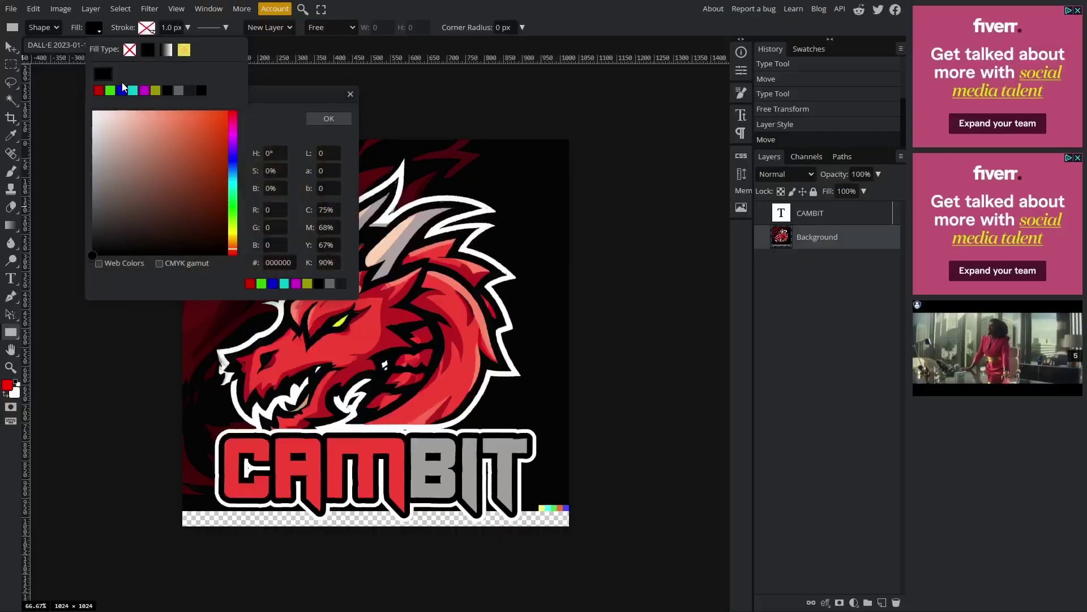
click(328, 119)
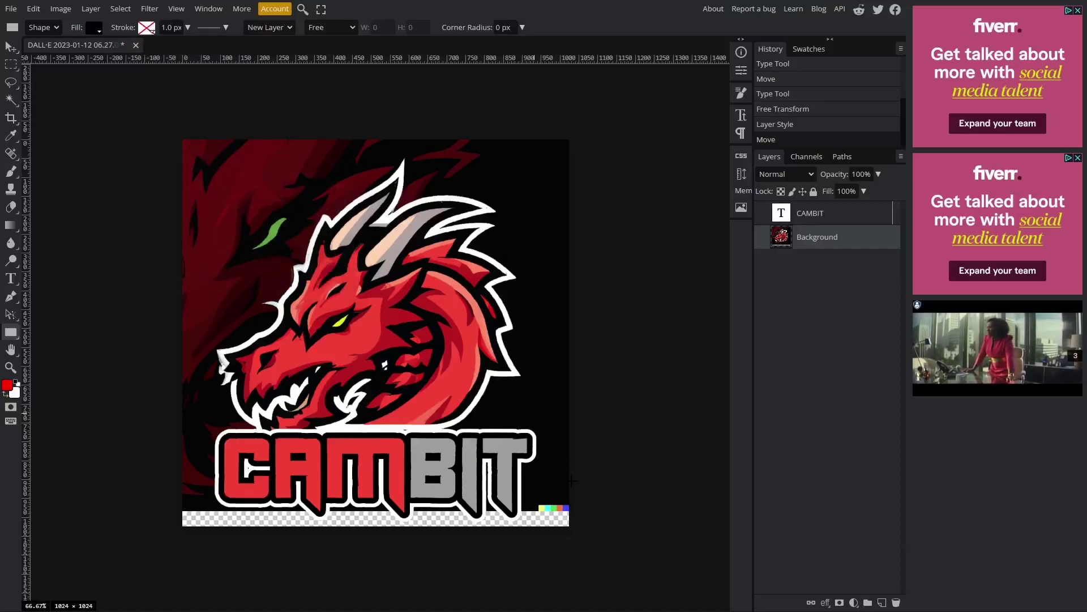
drag(586, 505, 273, 531)
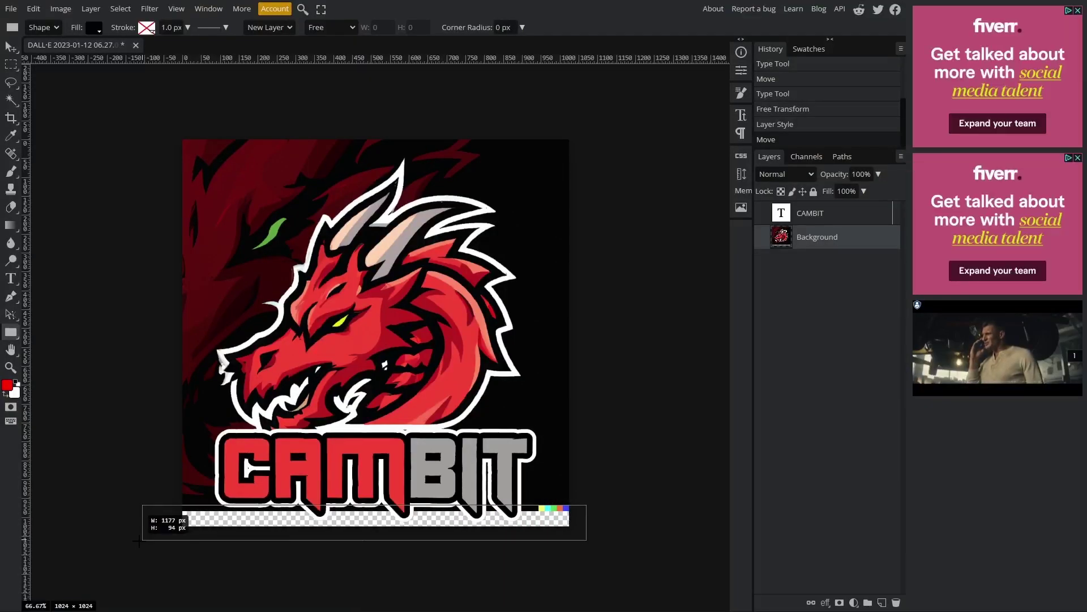
drag(139, 541, 136, 542)
Step: Nudge the CAMBIT text layer upward with the Move tool
click(804, 266)
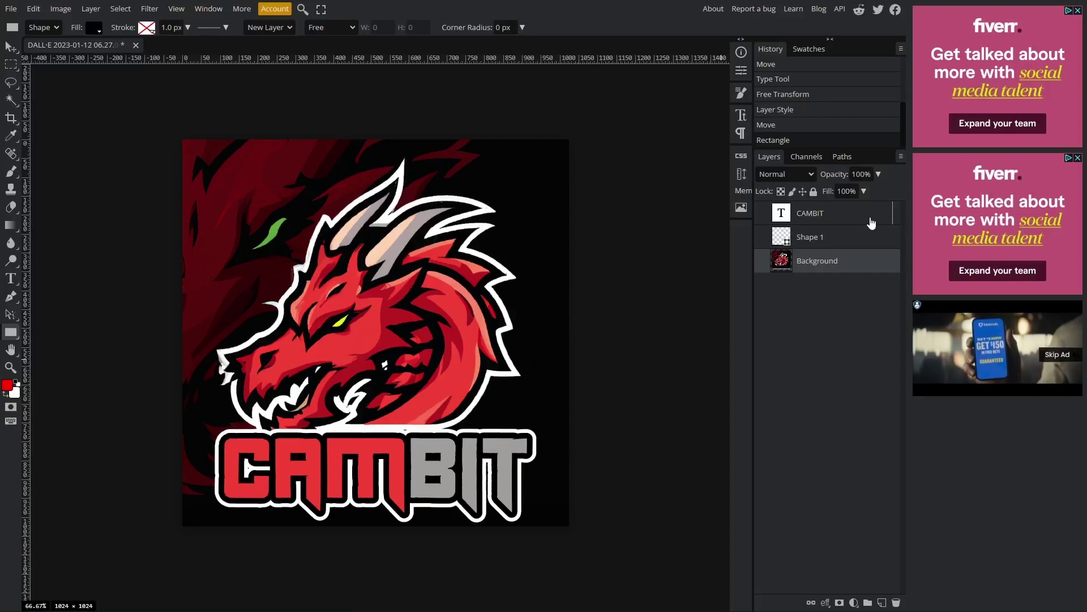
click(815, 213)
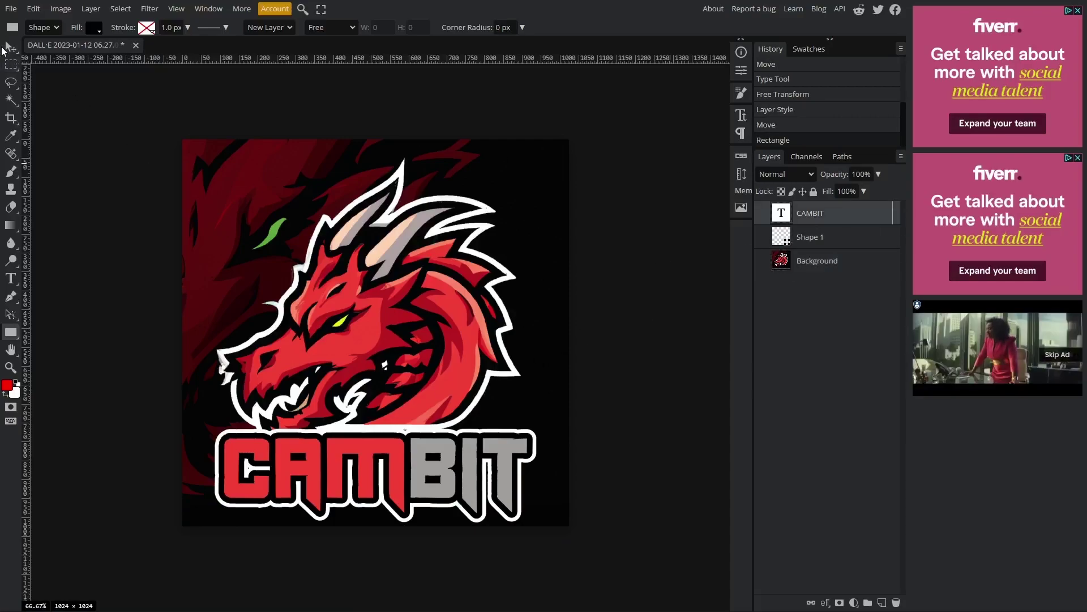
key(v)
key(shift+Up)
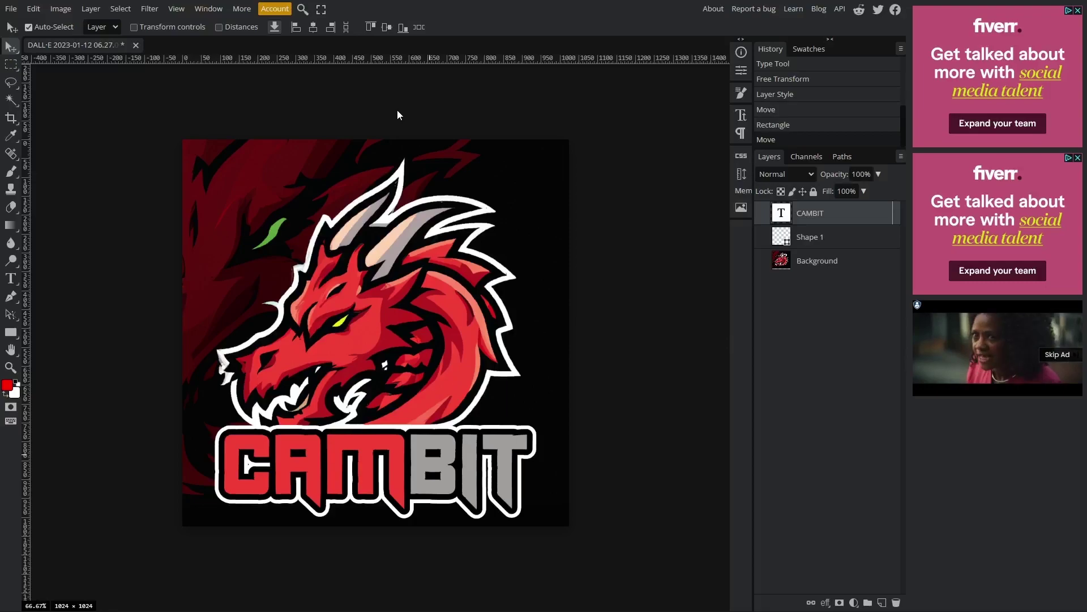
Step: Warp CAMBIT with the Shell Lower style, reducing the bend to a gentle curve
double_click(393, 460)
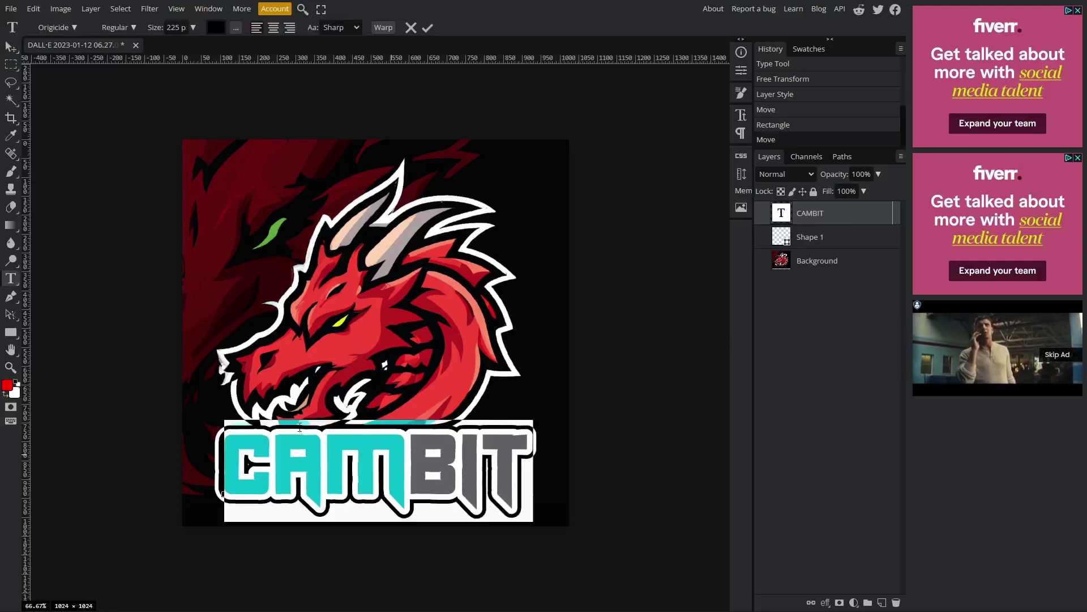
click(384, 28)
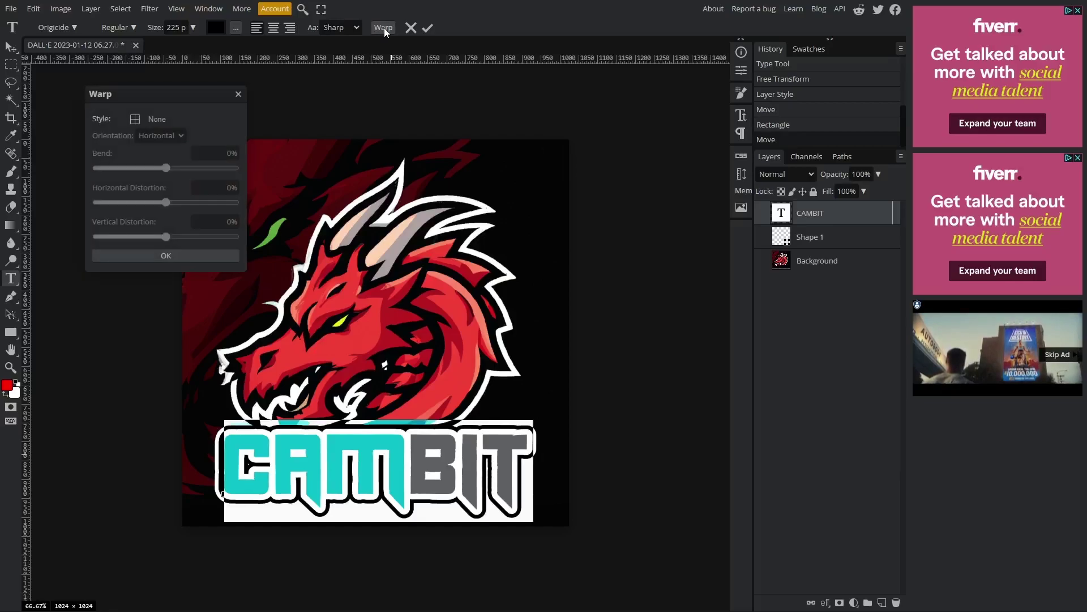
click(162, 120)
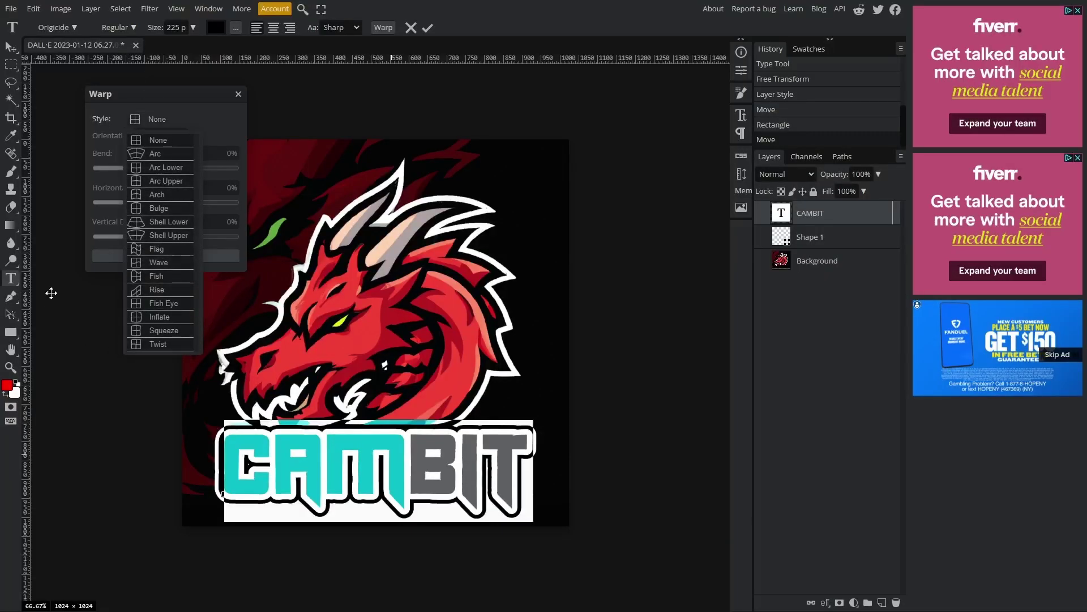
click(164, 236)
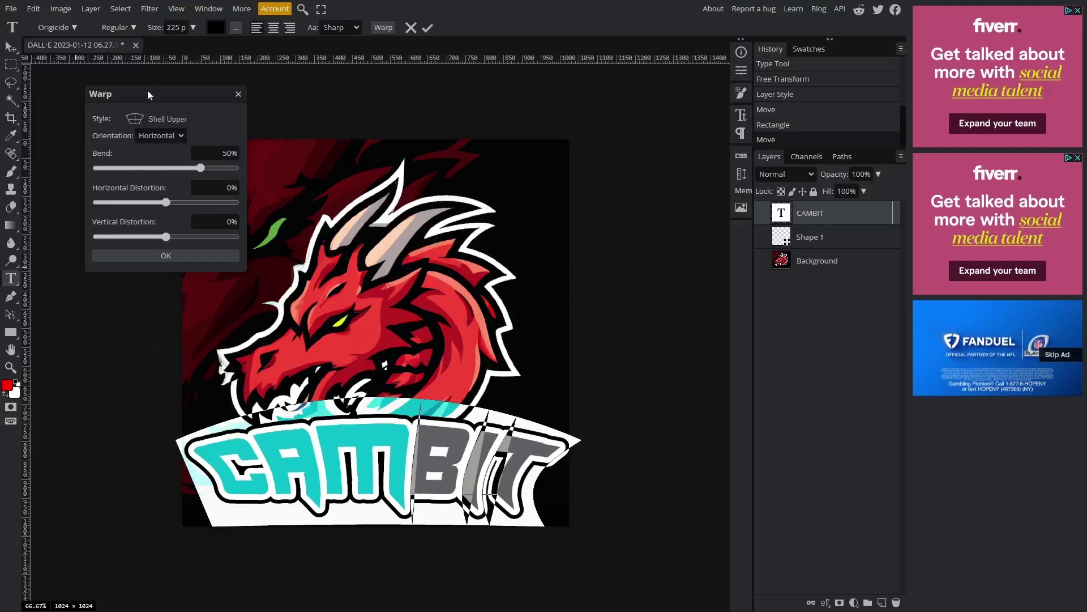
click(193, 120)
click(181, 225)
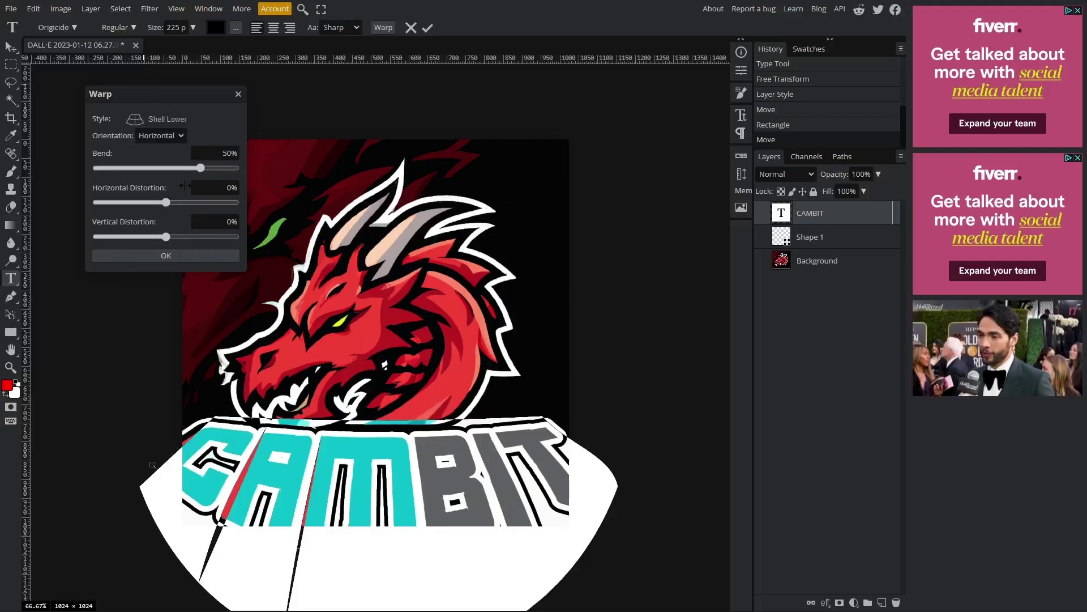
drag(195, 169, 171, 170)
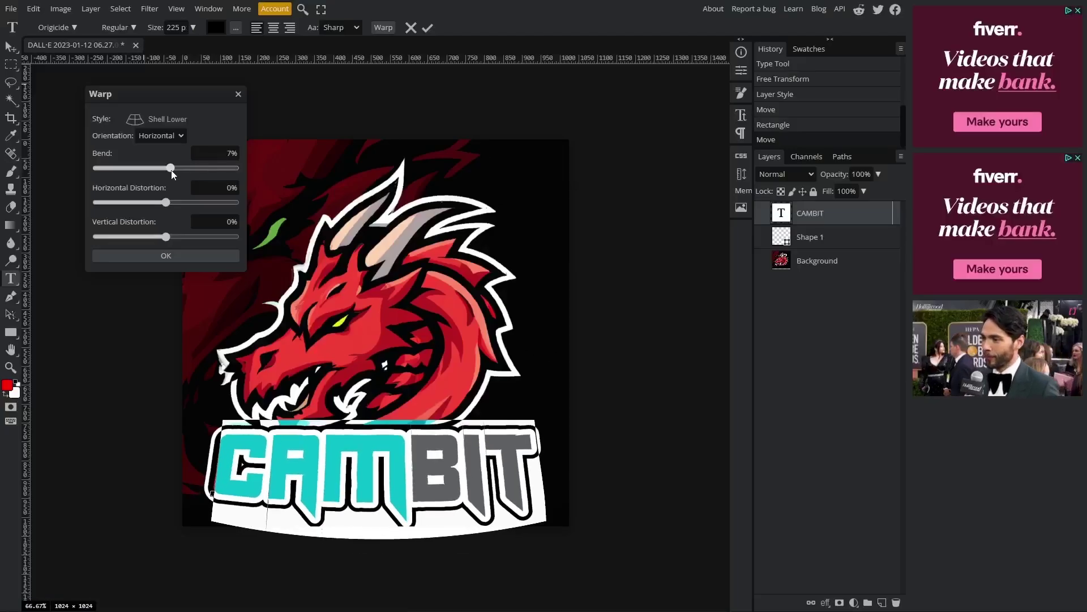
click(165, 255)
click(428, 28)
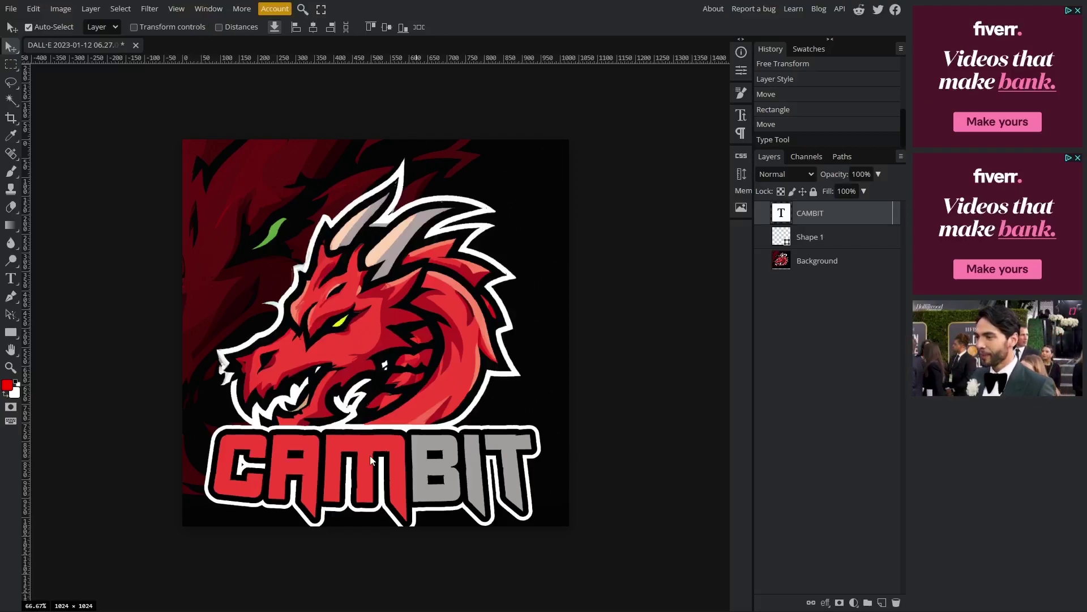
Step: Apply the SF Collegiate S (Solid) font to the CAMBIT text for chunkier block letters
double_click(340, 472)
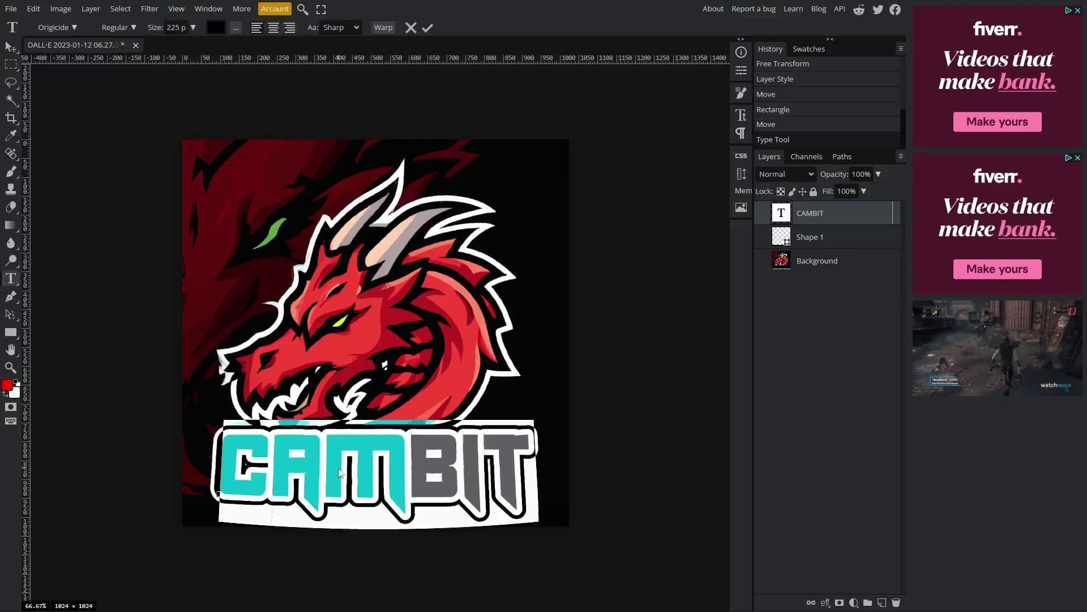
click(56, 27)
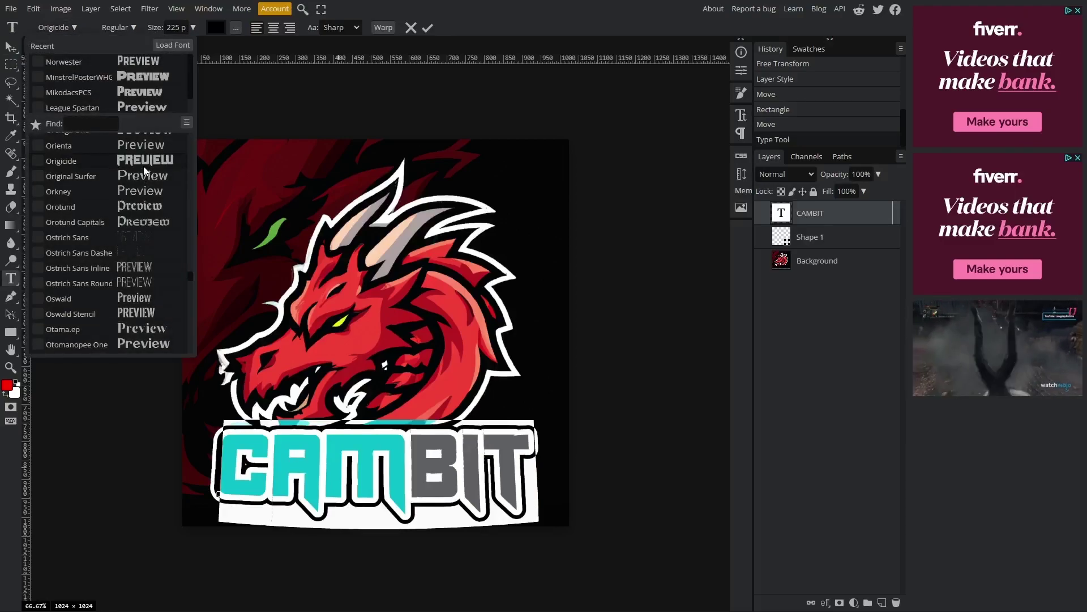
scroll(184, 226, down, 5)
click(183, 226)
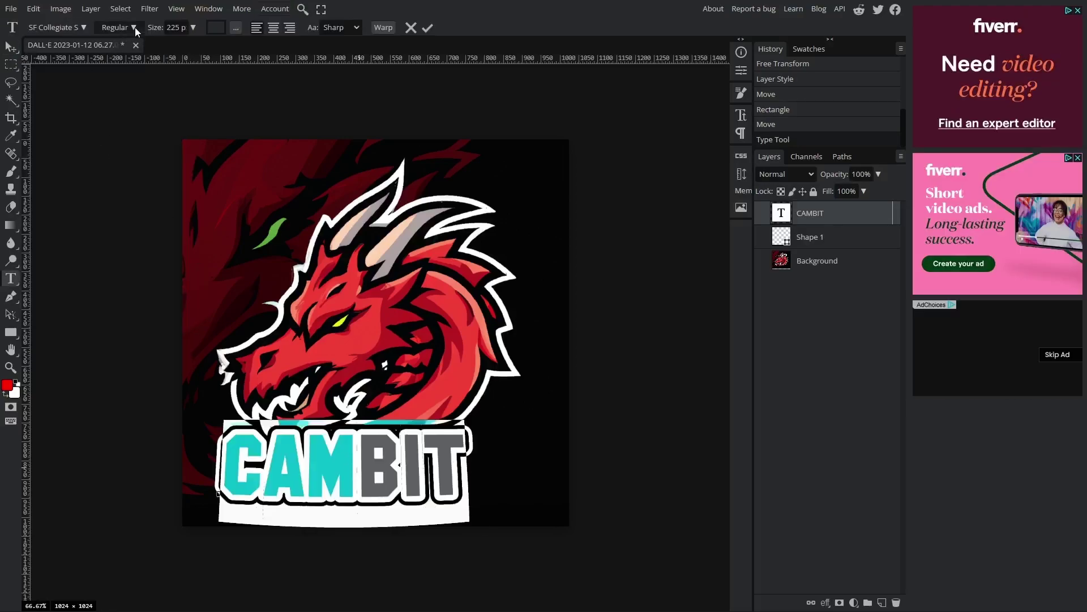
click(56, 23)
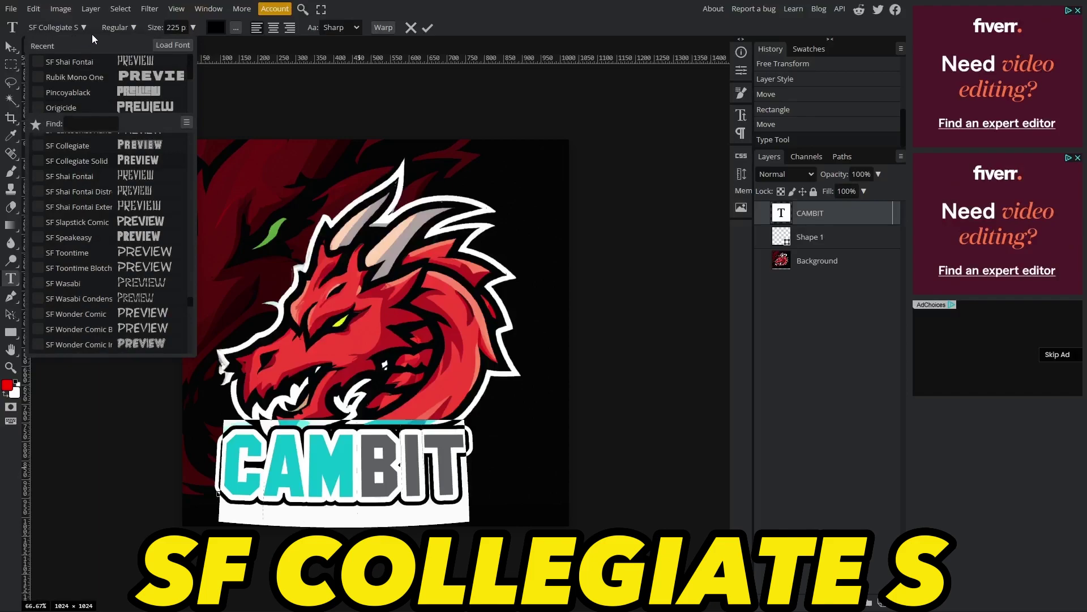
click(60, 24)
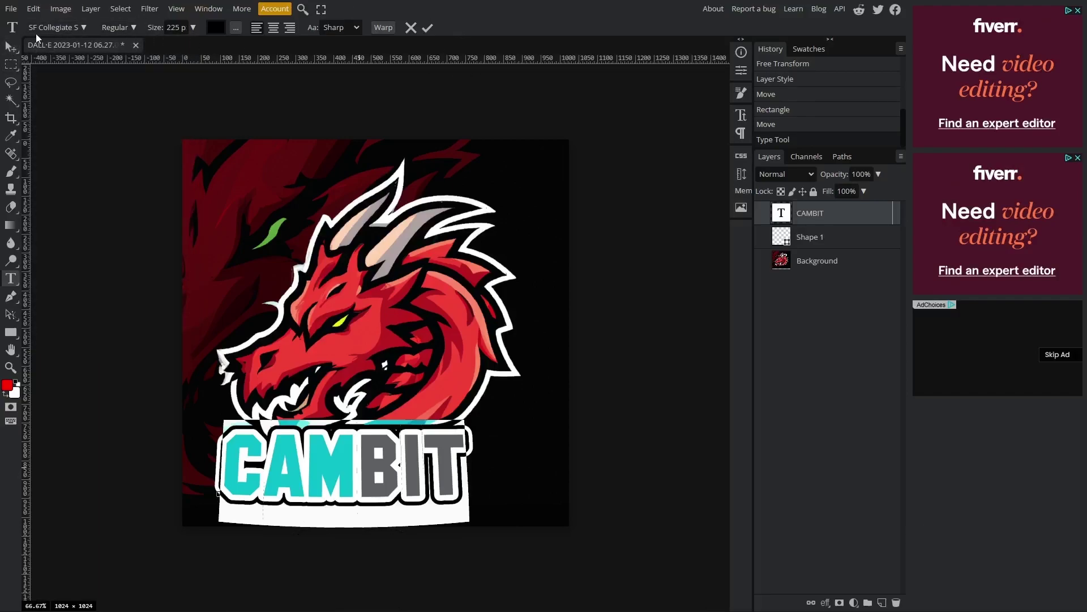
Step: Shift CAMBIT slightly right, scale it to about 121%, and fit the view to the window
key(Escape)
key(v)
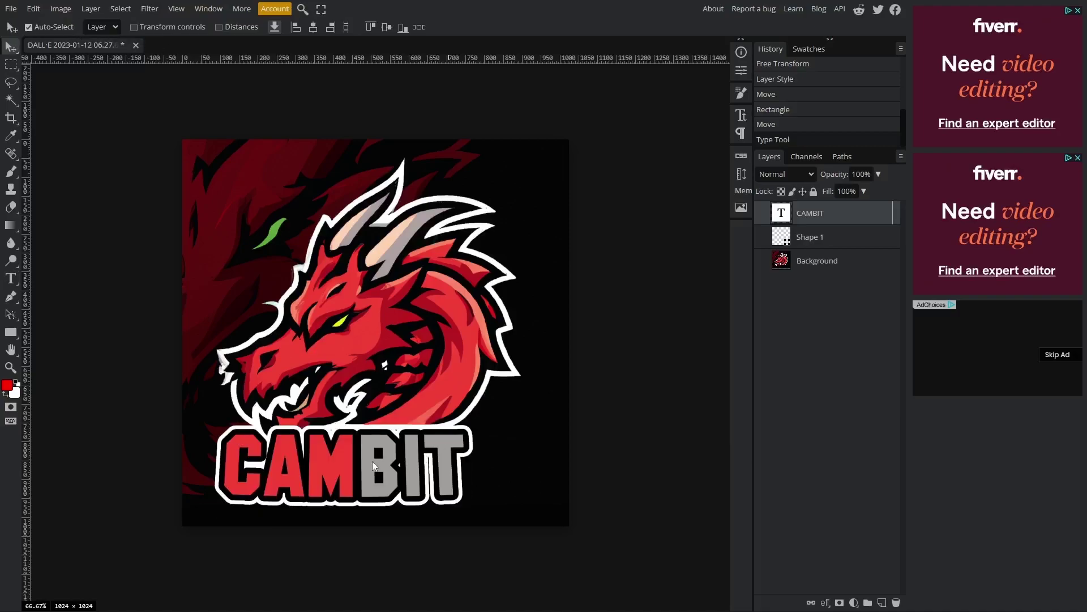
drag(392, 469, 397, 480)
key(ctrl+t)
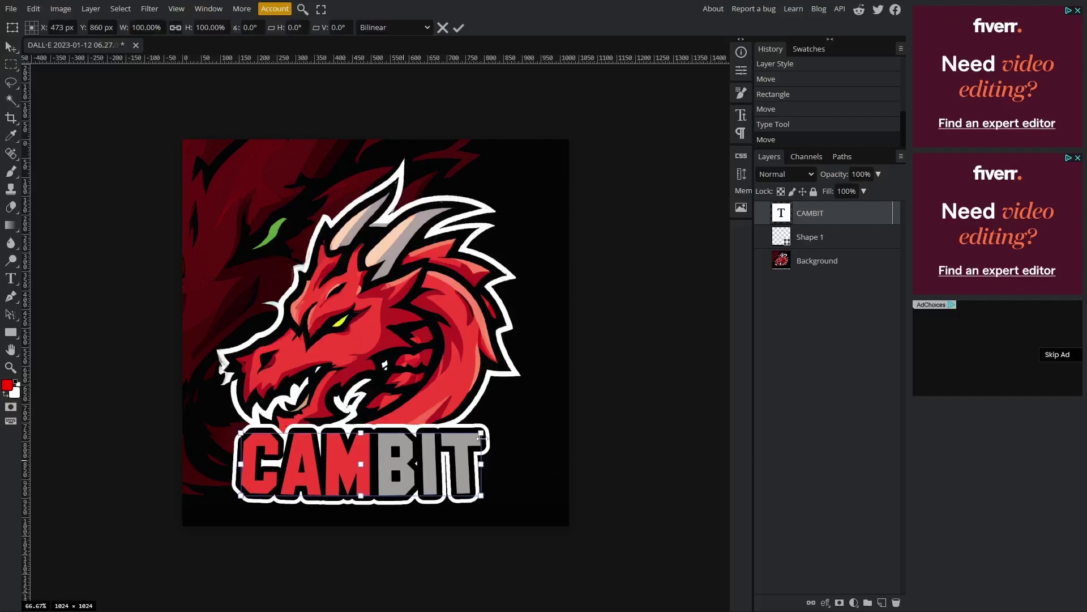
mouse_move(480, 463)
mouse_down()
mouse_move(531, 464)
mouse_move(467, 454)
mouse_move(514, 474)
mouse_move(466, 454)
mouse_up()
key(Return)
key(z)
key(ctrl+0)
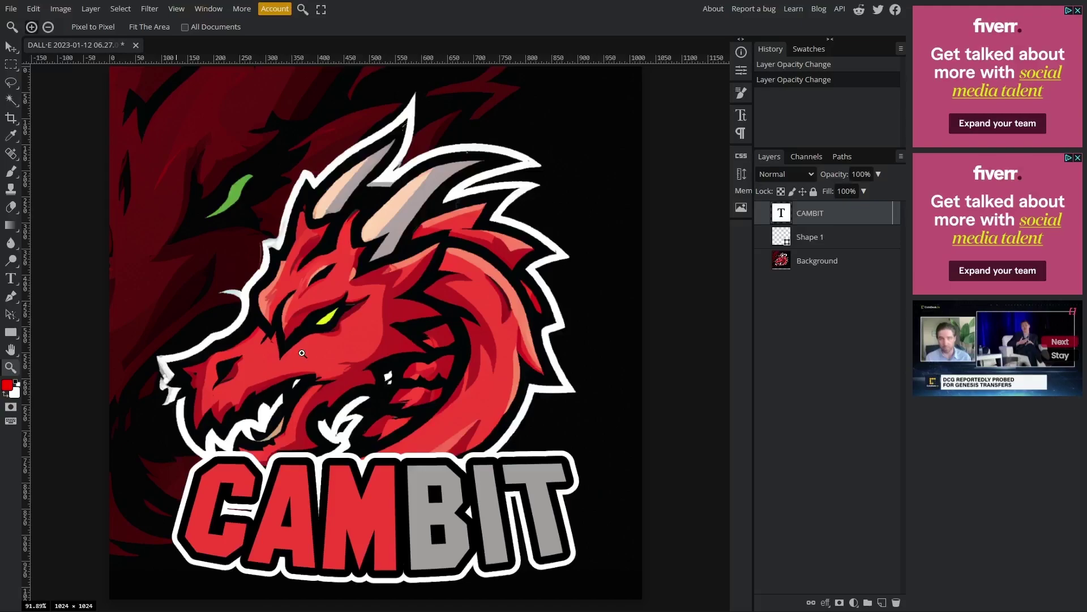
Step: Switch to the Pen tool and check its fill setting for new shapes
scroll(302, 353, up, 3)
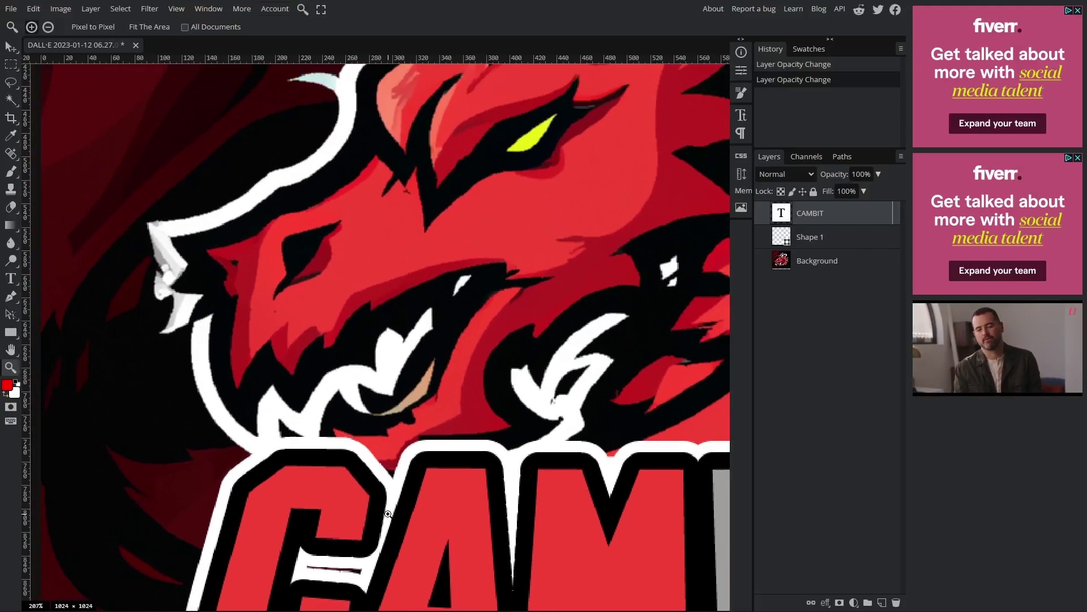
scroll(396, 515, up, 4)
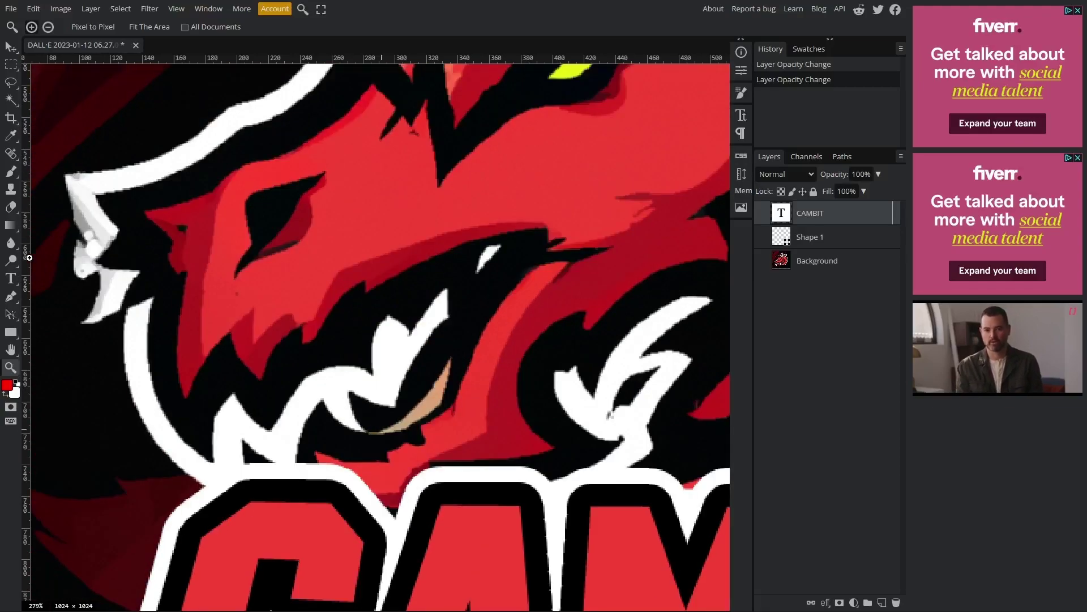
click(10, 298)
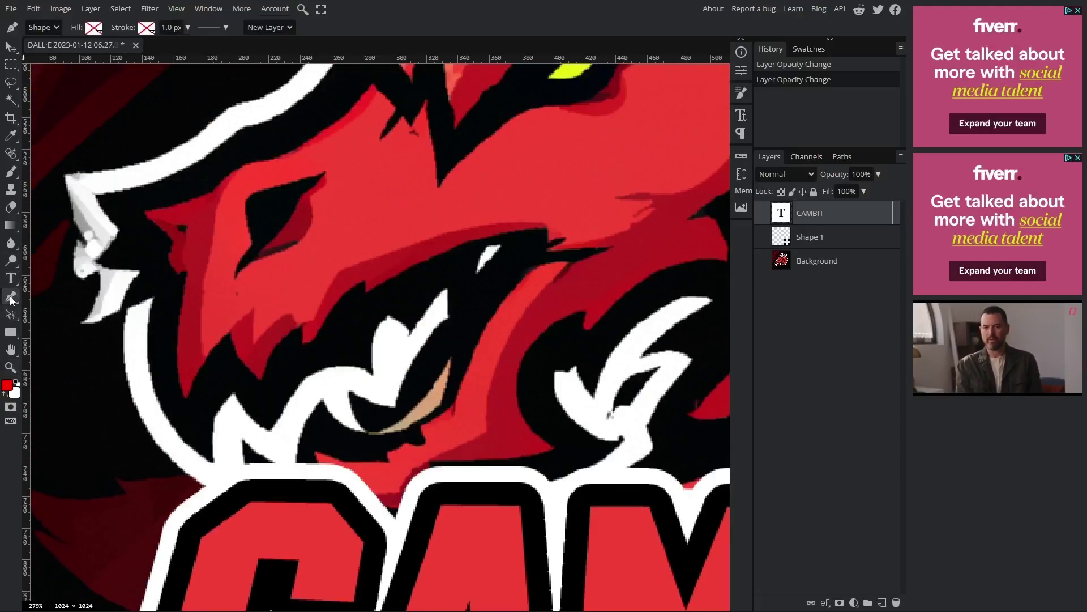
click(94, 27)
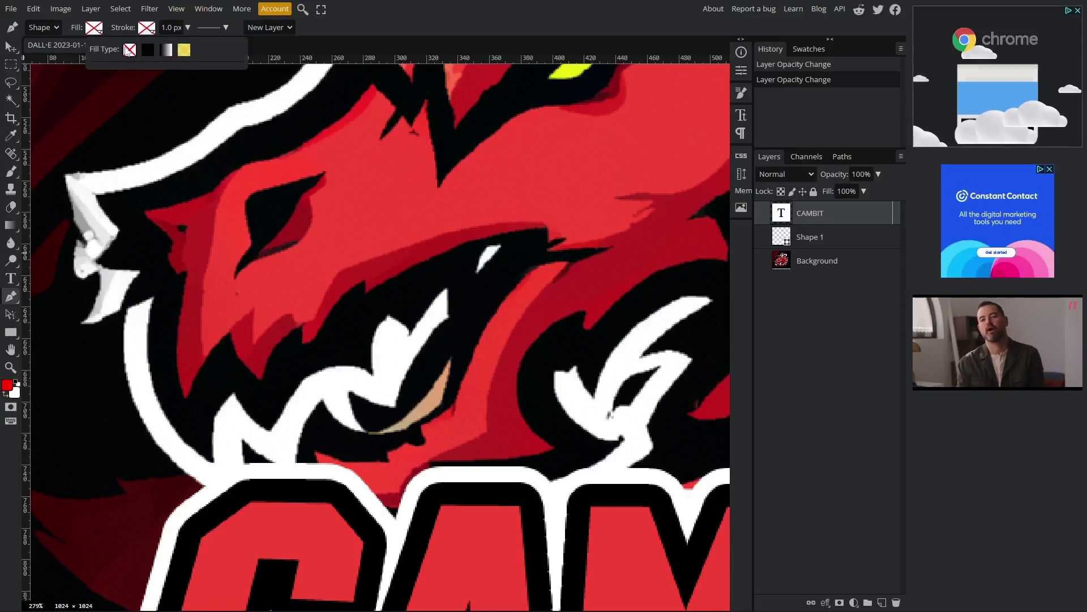
Step: Lower the CAMBIT text layer's opacity to 38%
scroll(354, 279, down, 2)
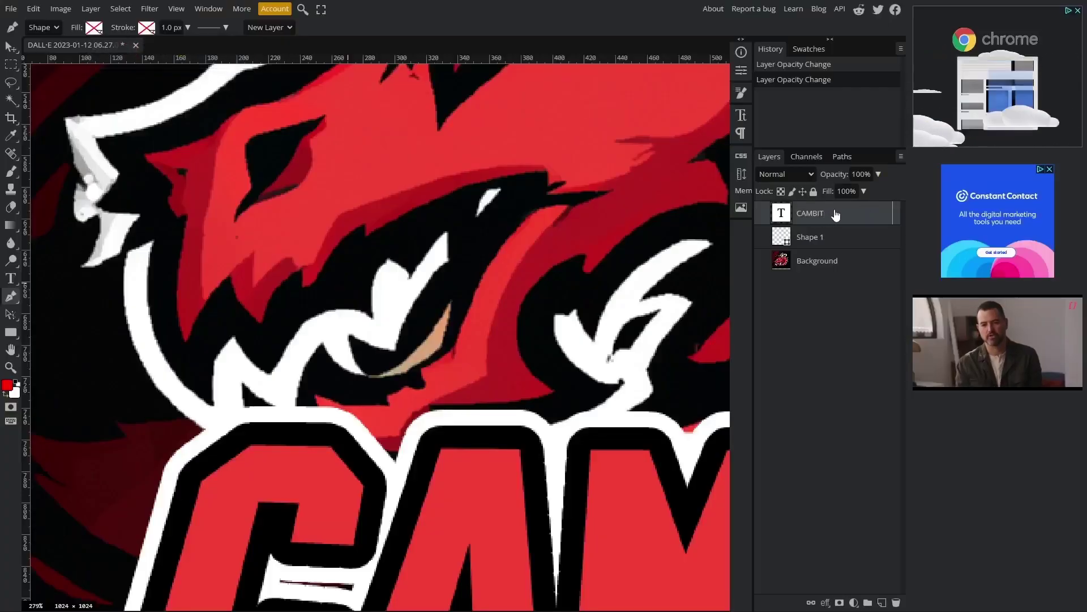
click(879, 174)
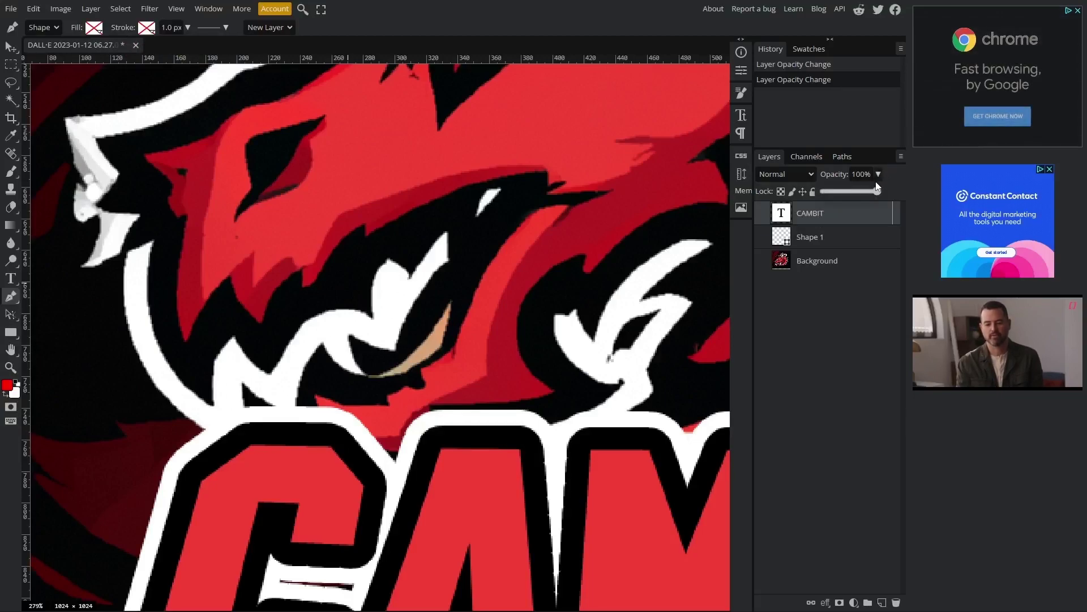
drag(879, 192, 846, 193)
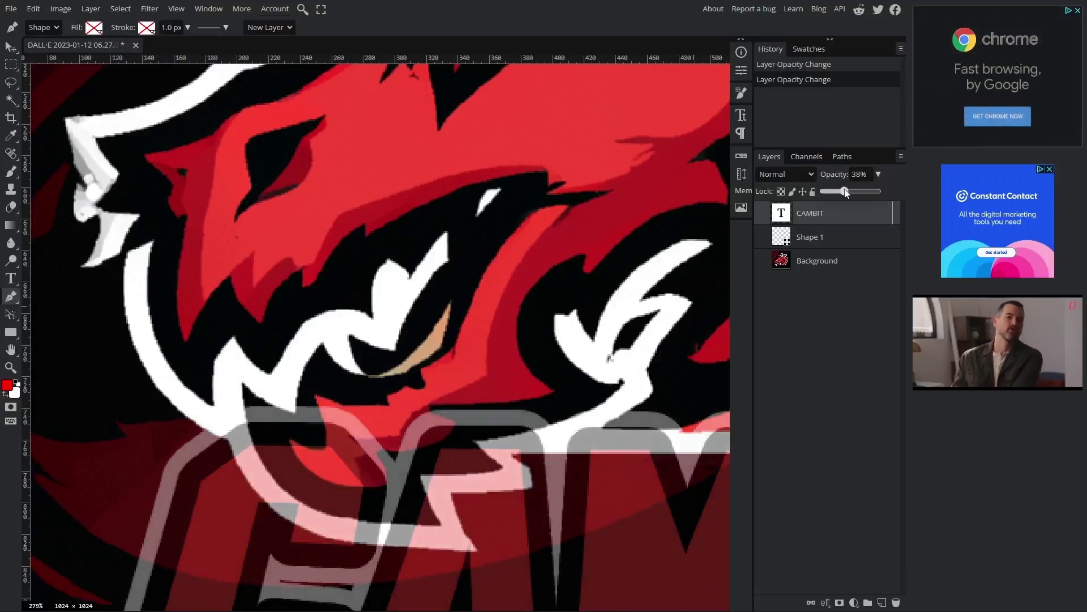
scroll(544, 306, down, 4)
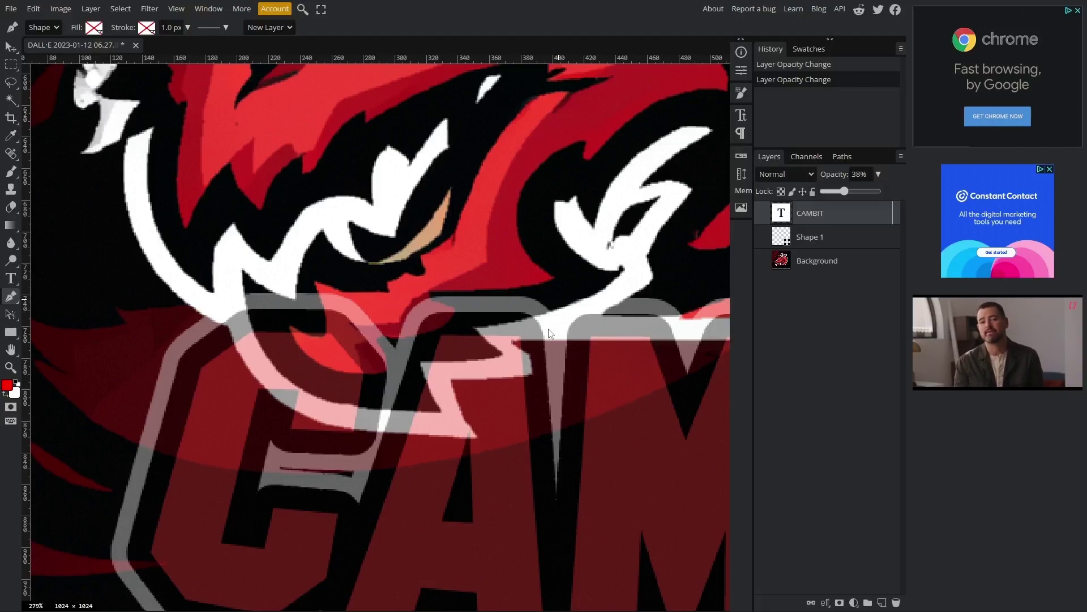
Step: Place pen anchors along the dragon jaw's white outline where it crosses the CAMBIT letters
click(645, 291)
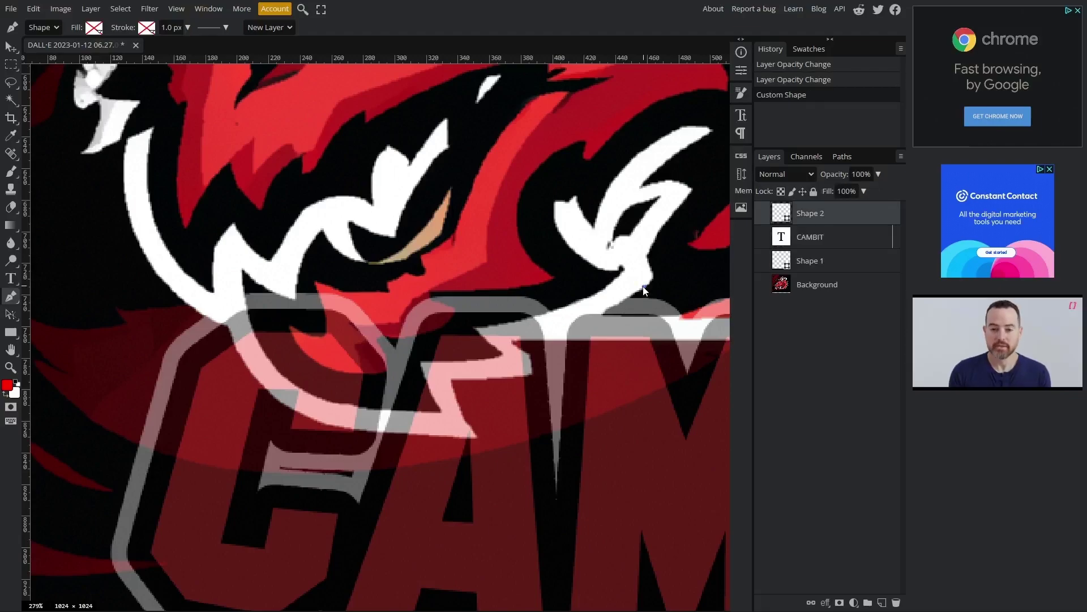
click(610, 311)
click(583, 321)
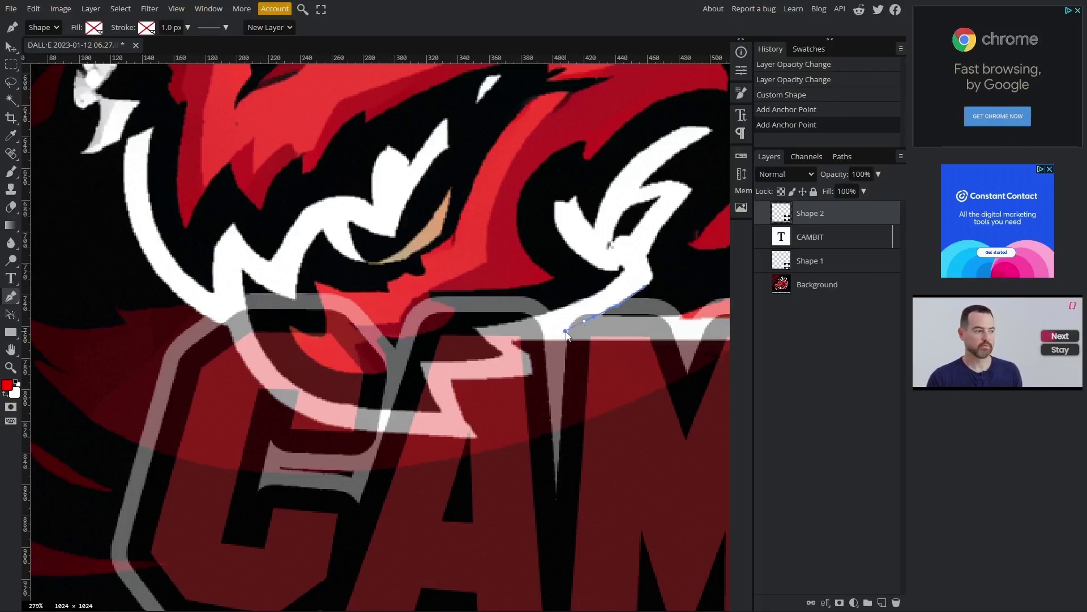
click(566, 332)
click(516, 338)
click(516, 345)
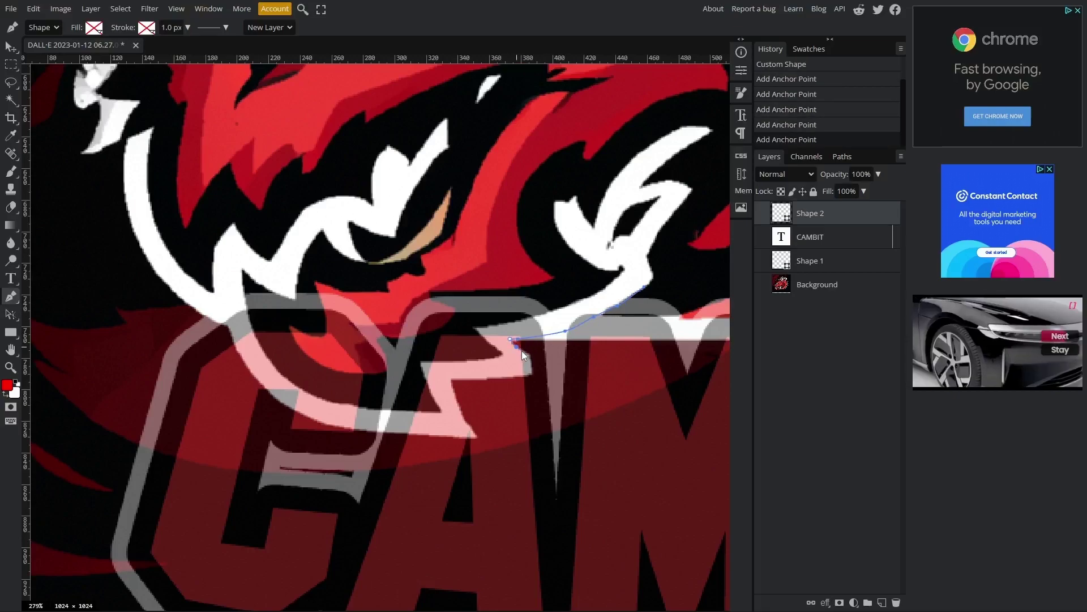
click(523, 351)
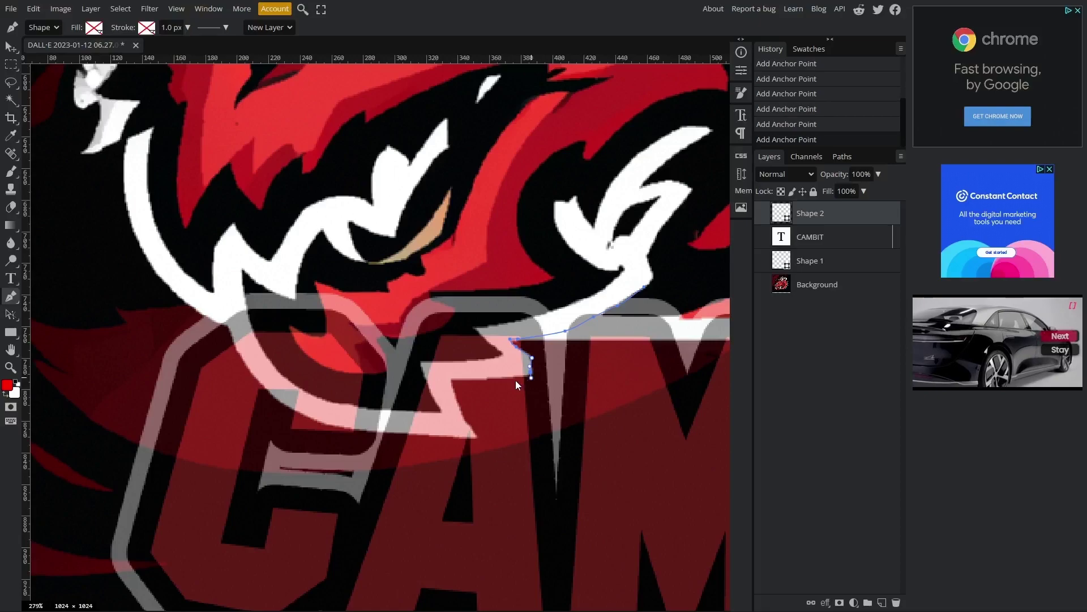
drag(483, 375, 476, 376)
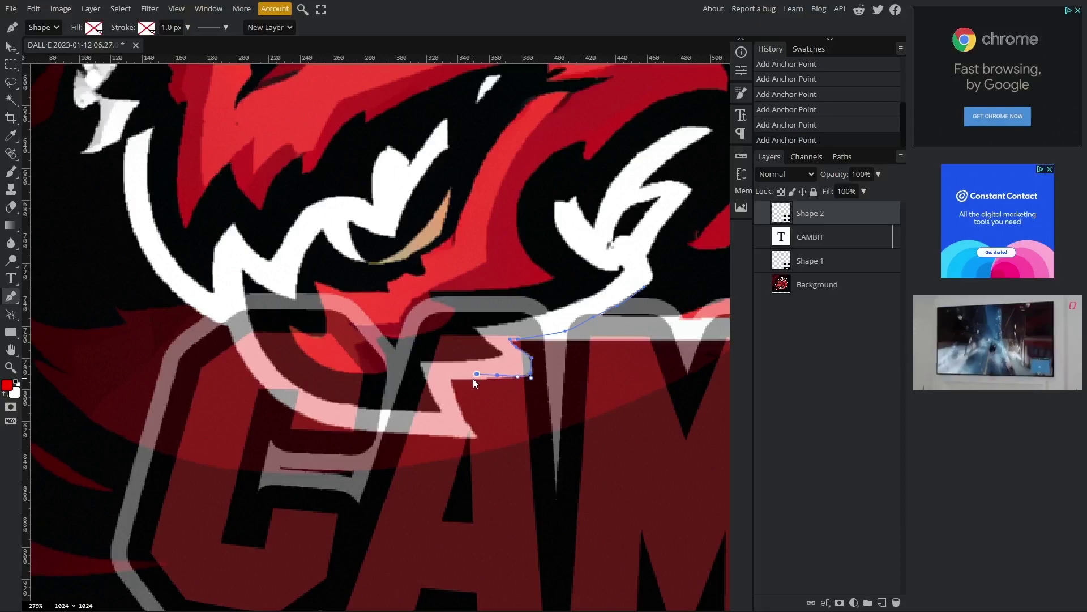
key(ctrl+z)
click(448, 378)
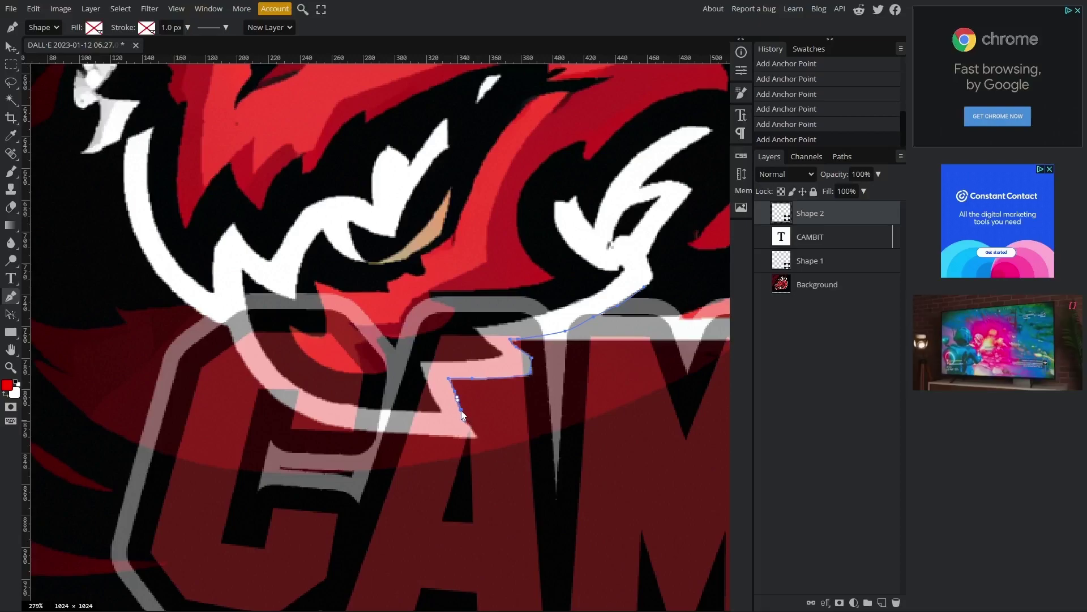
mouse_move(462, 413)
mouse_down()
mouse_move(490, 443)
mouse_move(472, 430)
mouse_move(476, 441)
mouse_move(415, 433)
mouse_move(247, 364)
mouse_move(225, 277)
mouse_move(541, 235)
mouse_up()
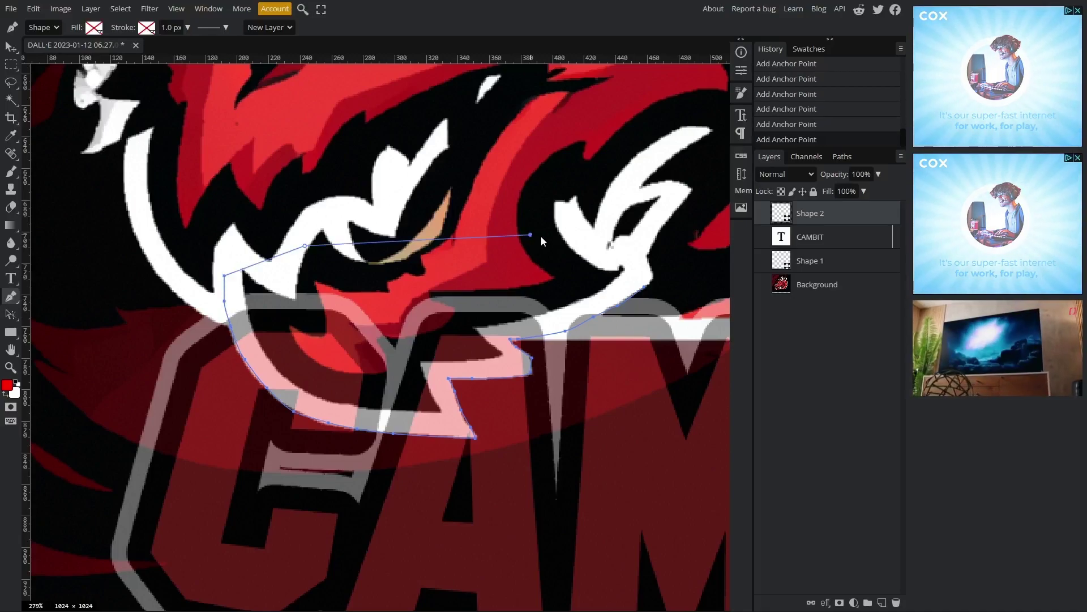
click(625, 248)
Step: Close the jaw path and turn it into a selection
click(644, 289)
right_click(387, 300)
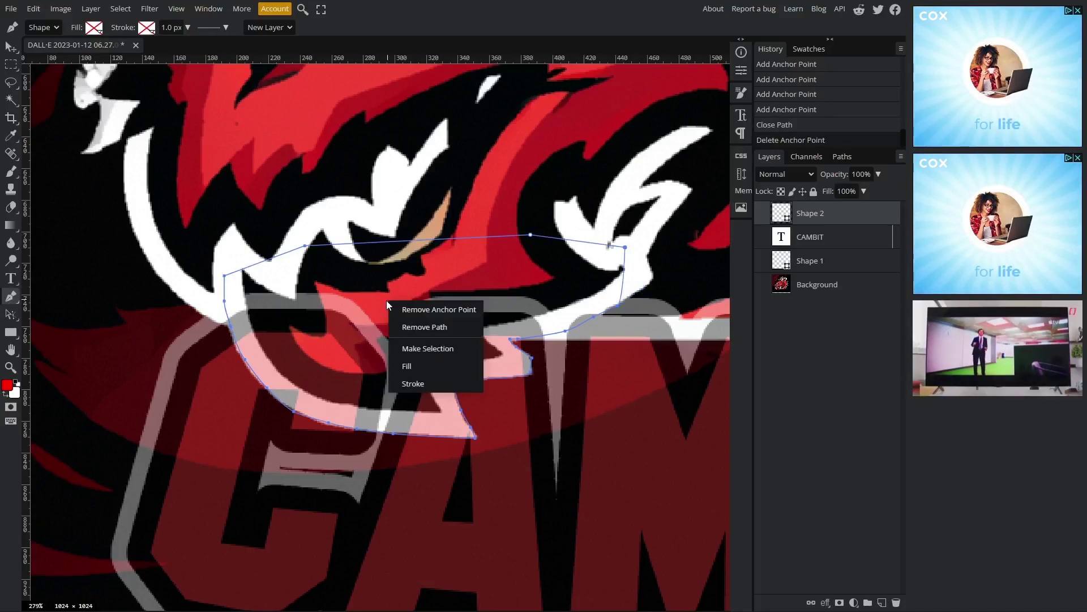
click(413, 345)
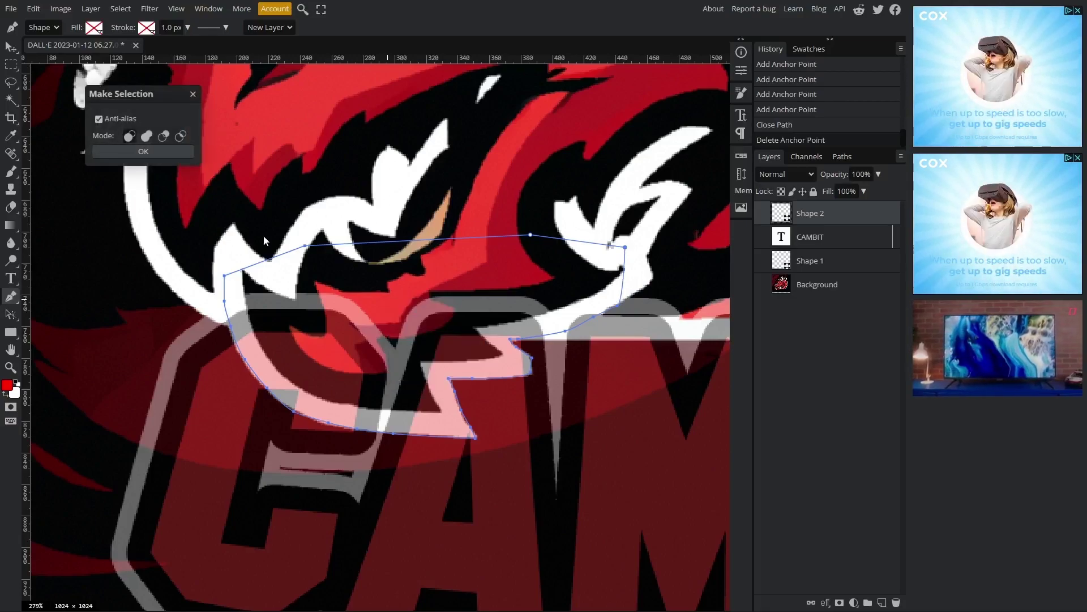
click(158, 150)
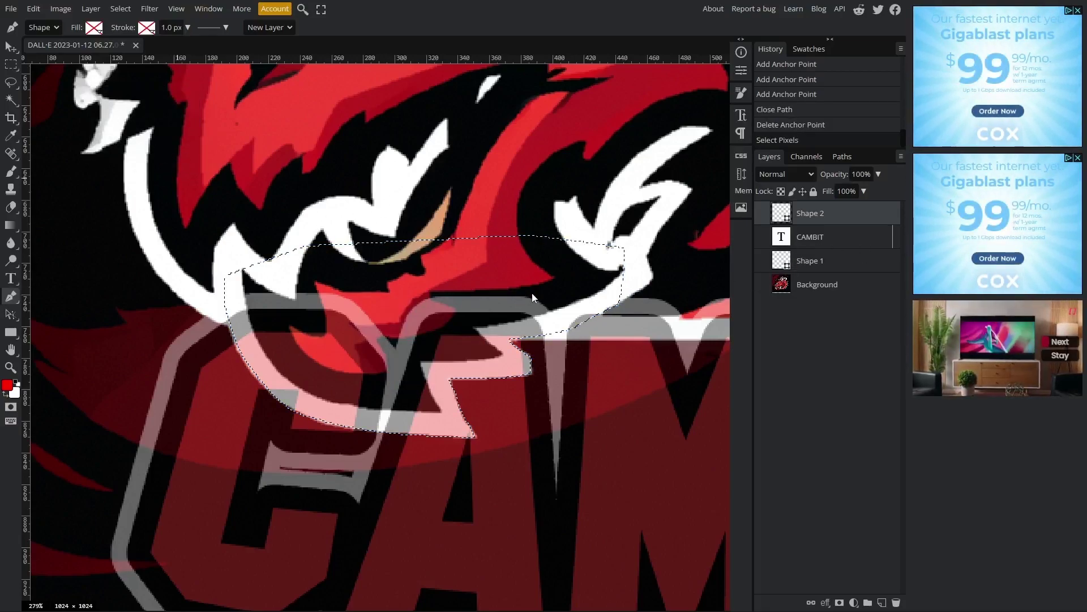
Step: Copy the jaw from the Background layer into a new Layer 1 above CAMBIT
click(826, 288)
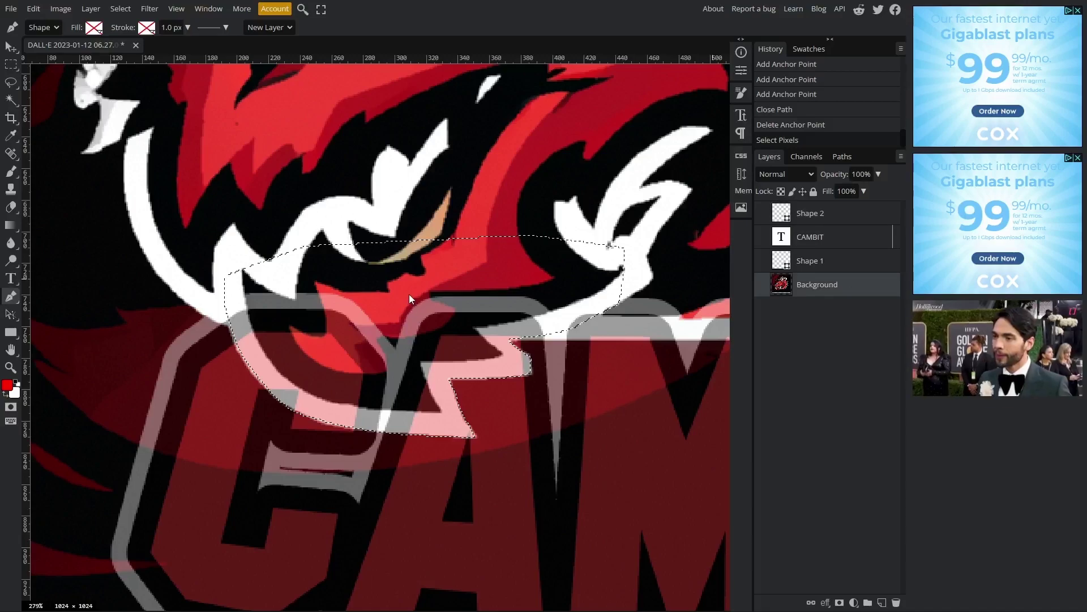
key(ctrl+c)
key(ctrl+v)
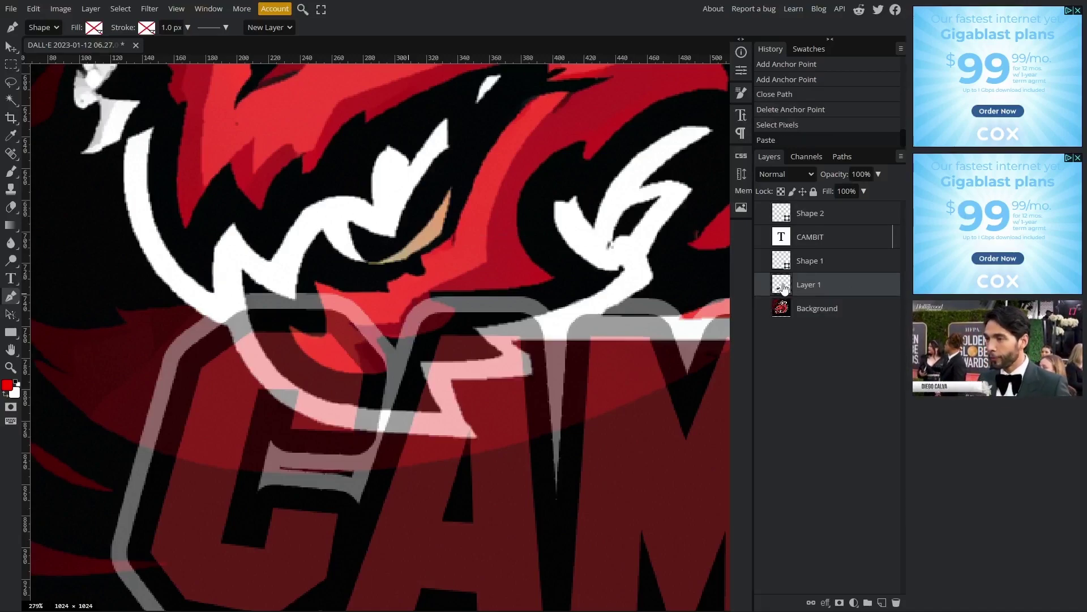
drag(834, 293, 835, 236)
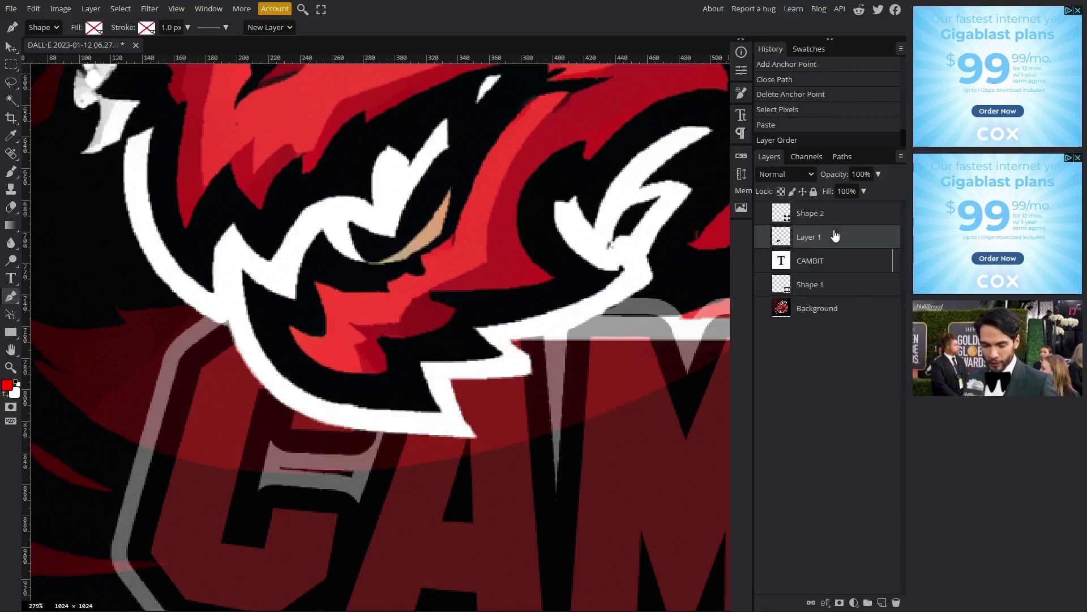
Step: Return CAMBIT to 100% opacity and fit the whole logo in the view
click(822, 266)
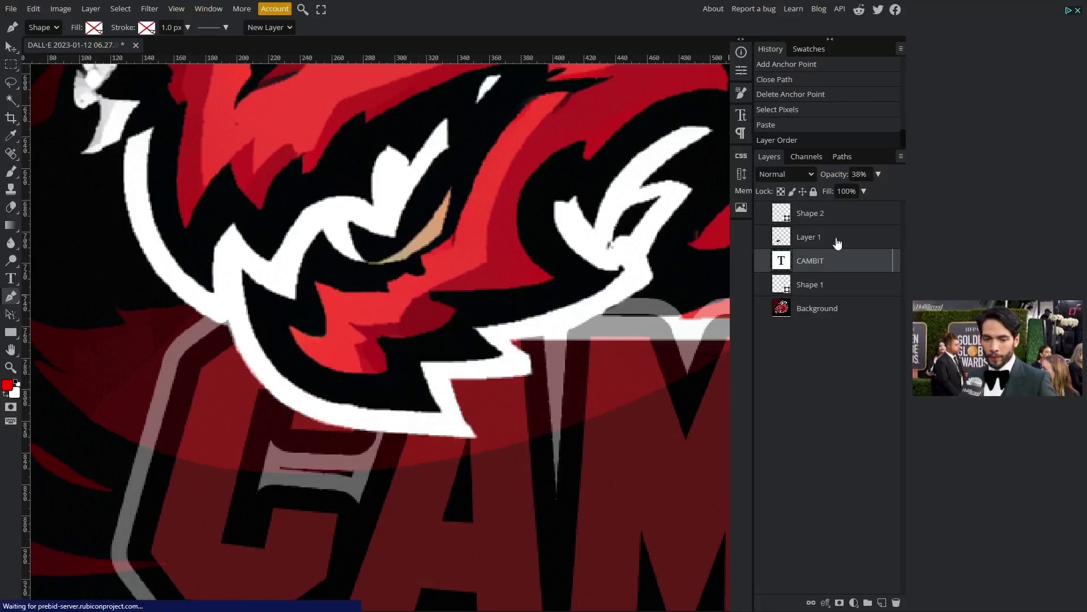
mouse_move(879, 173)
mouse_down()
mouse_move(858, 192)
mouse_move(892, 186)
mouse_up()
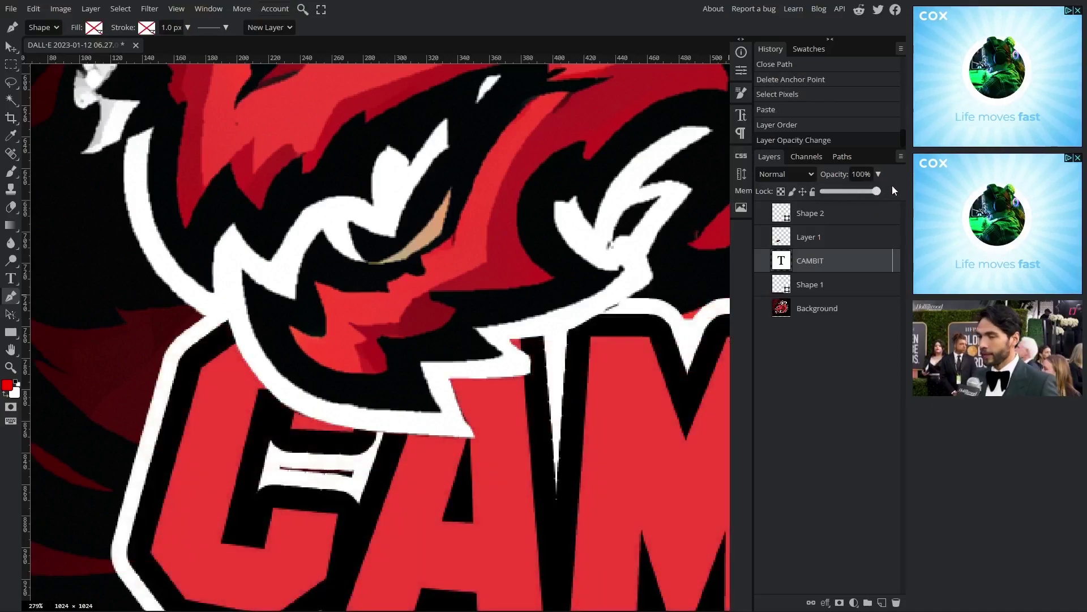
click(10, 367)
click(149, 26)
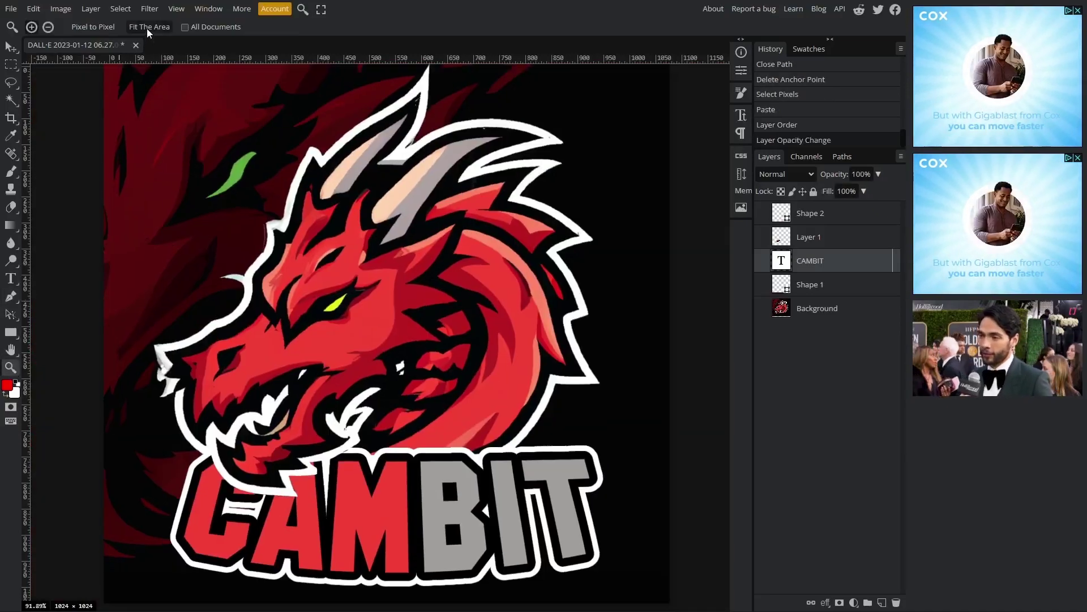
key(u)
drag(429, 429, 445, 437)
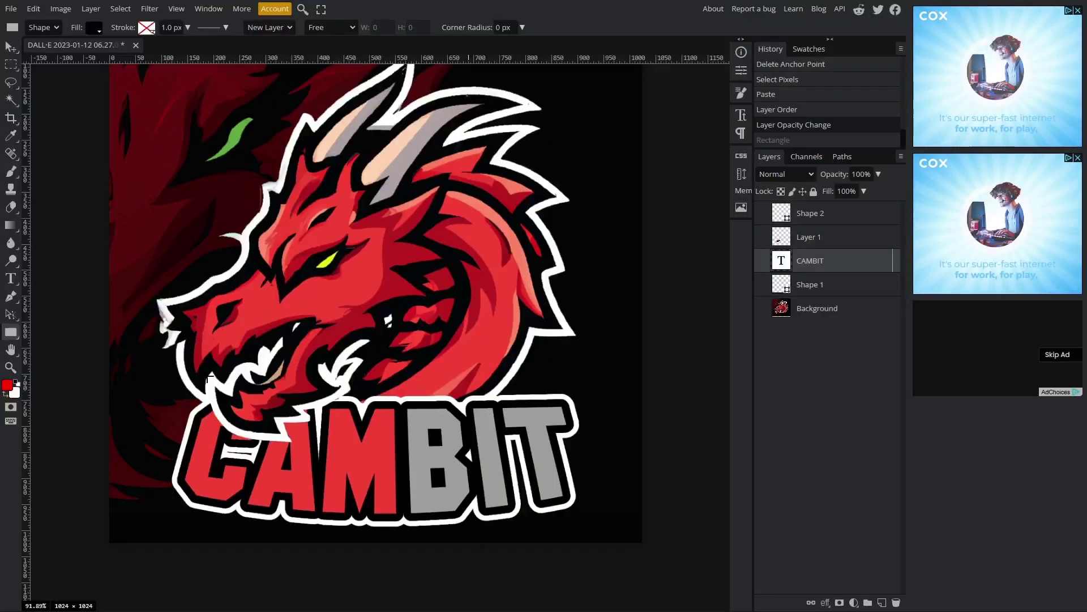
Step: With the Pen tool in Shape mode, draw the band's curved top edge across CAMBIT
click(10, 296)
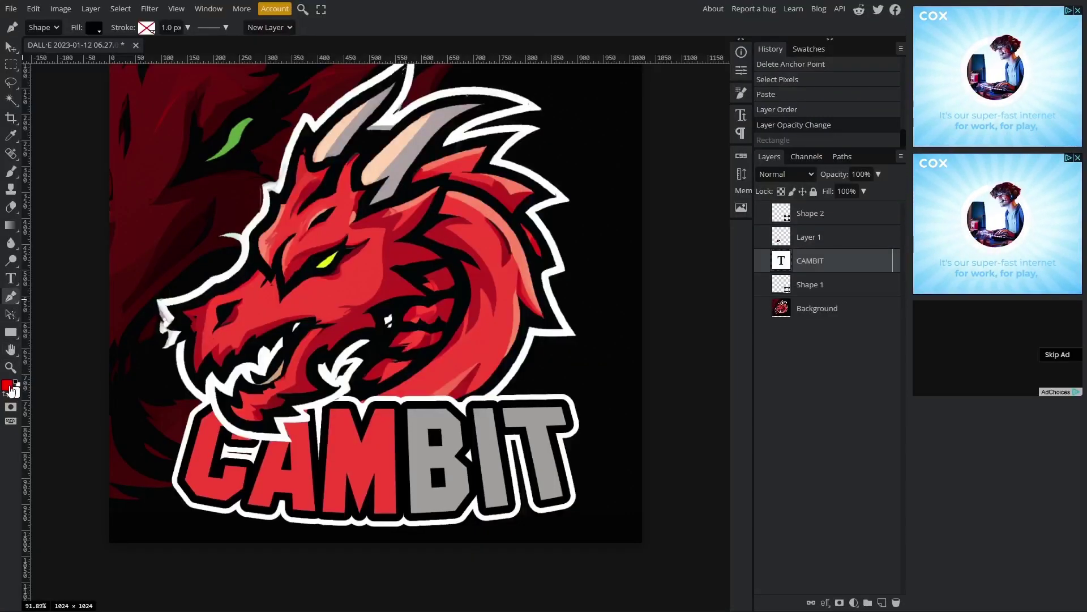
click(94, 27)
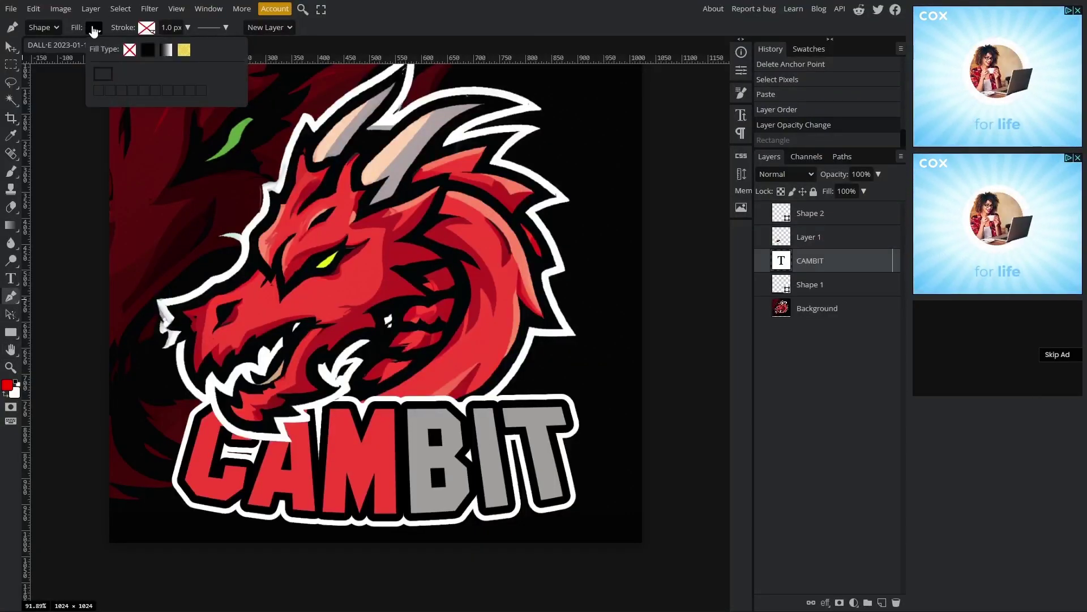
click(154, 440)
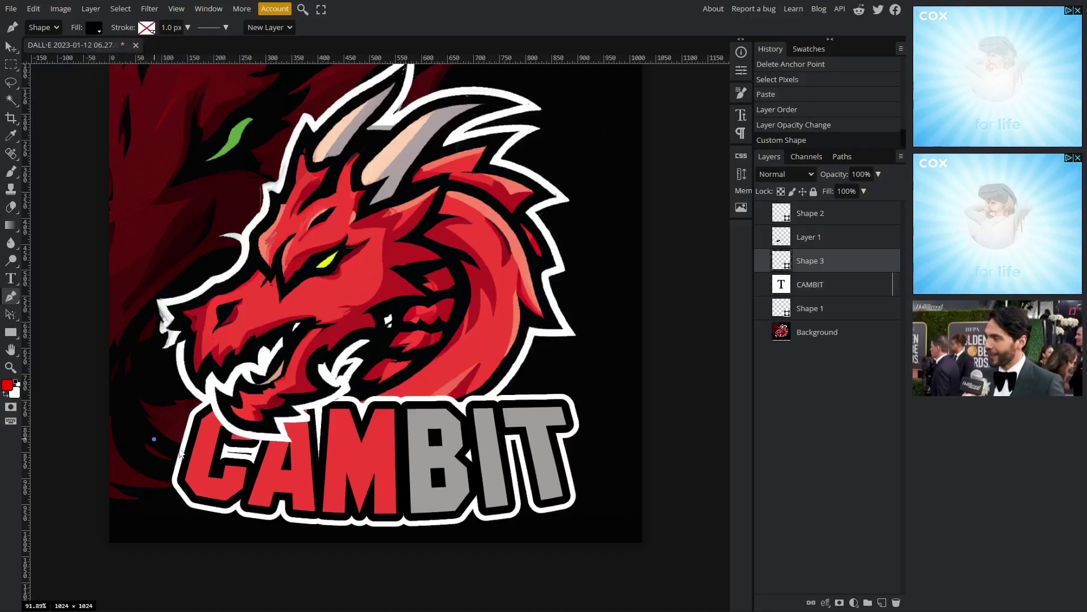
drag(258, 460, 335, 460)
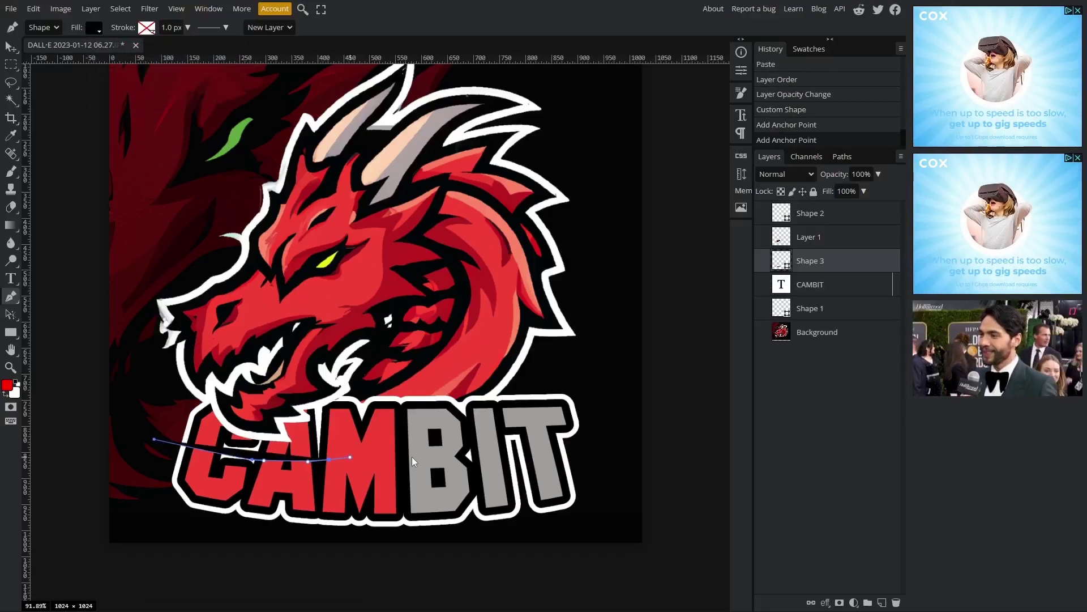
click(350, 457)
drag(456, 457, 472, 453)
key(ctrl+z)
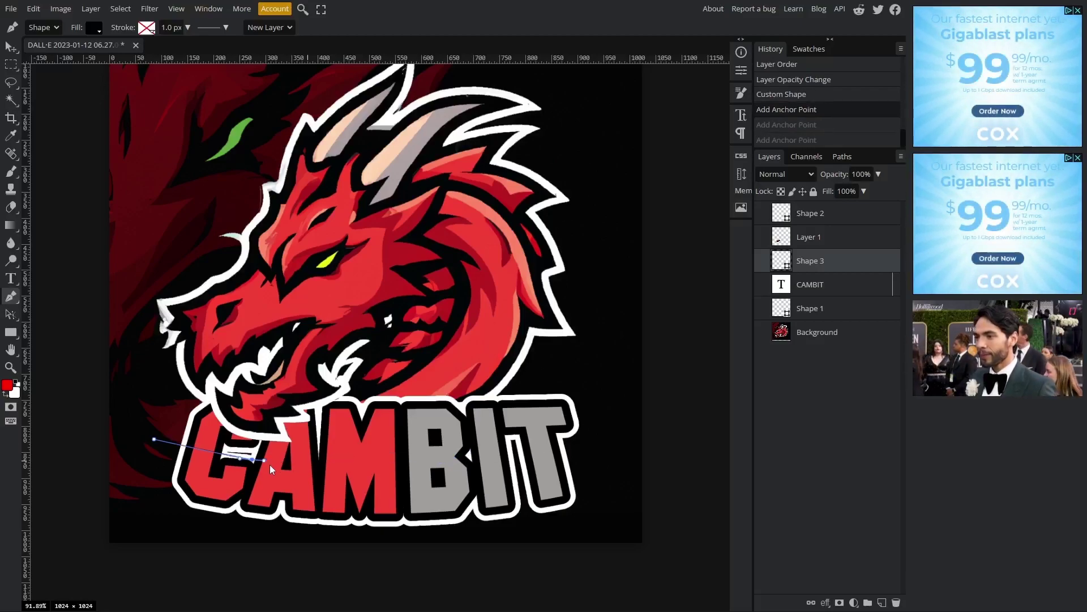
drag(333, 475, 481, 448)
key(ctrl+z)
key(ctrl+z)
key(ctrl+z)
key(ctrl+z)
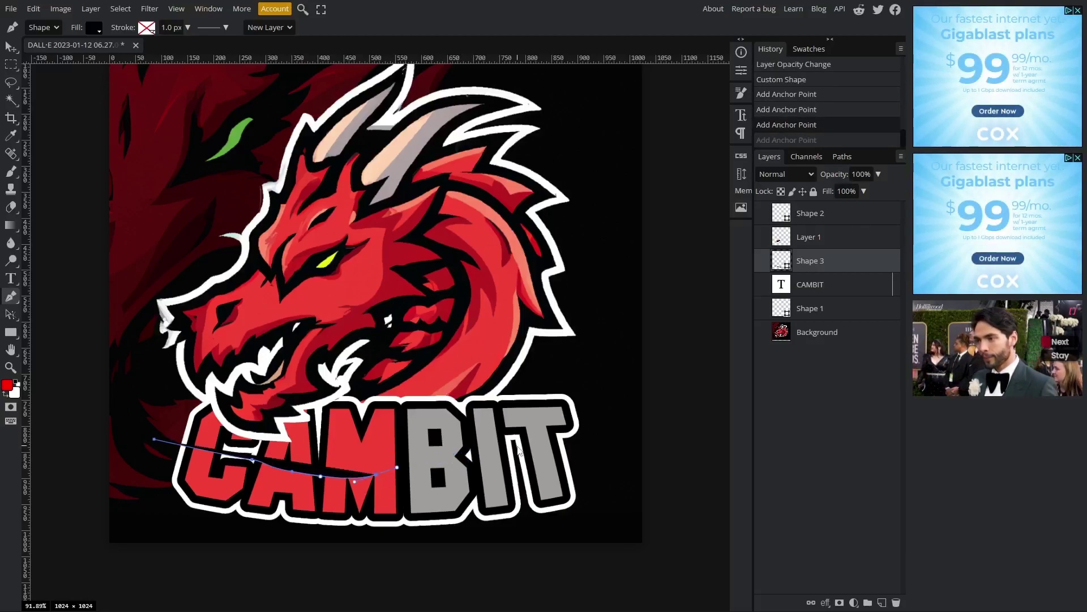
click(588, 443)
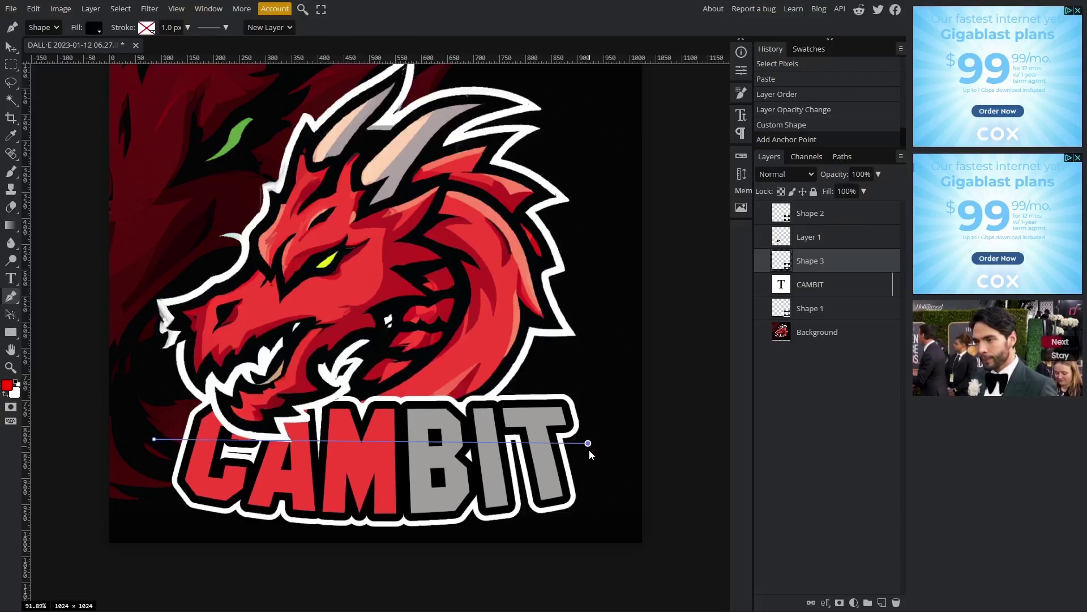
key(ctrl+z)
drag(599, 449, 936, 403)
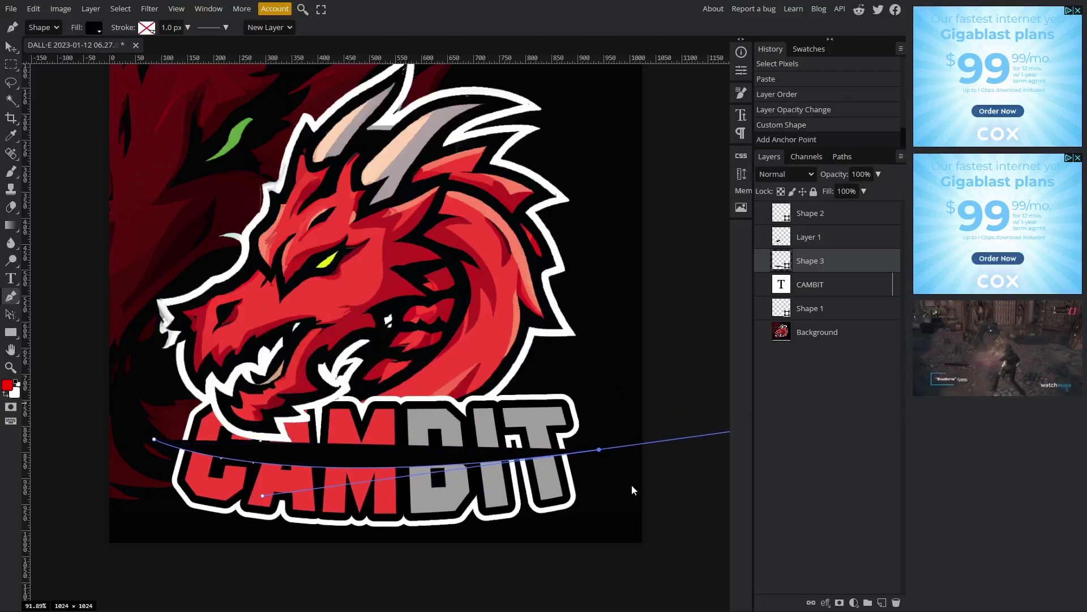
click(600, 449)
Step: Add anchors along the bottom beneath the letters and close the band shape
click(589, 534)
click(488, 553)
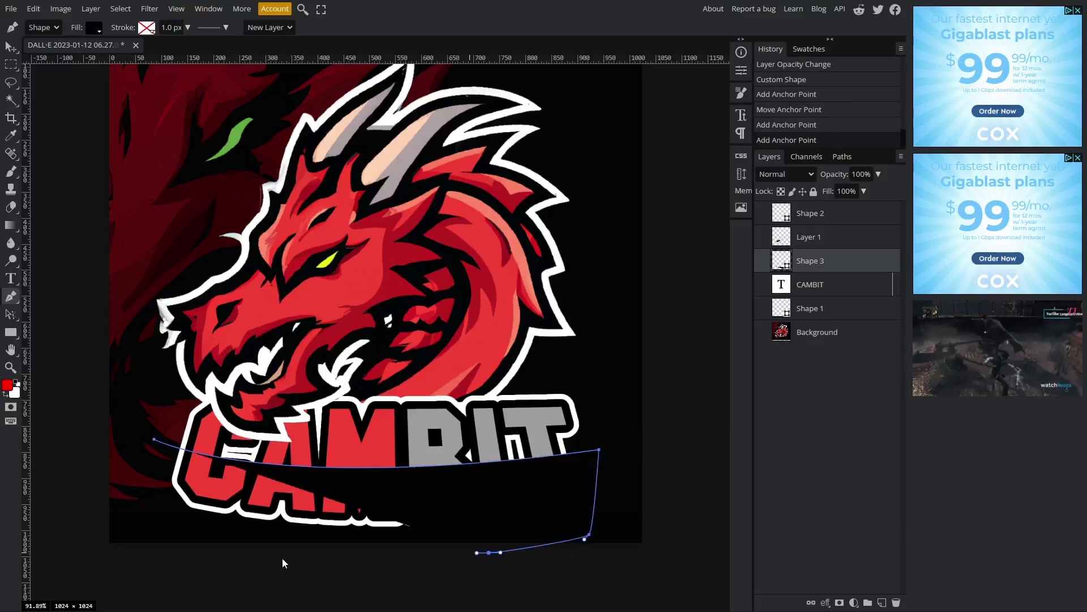
click(281, 558)
click(180, 543)
click(154, 440)
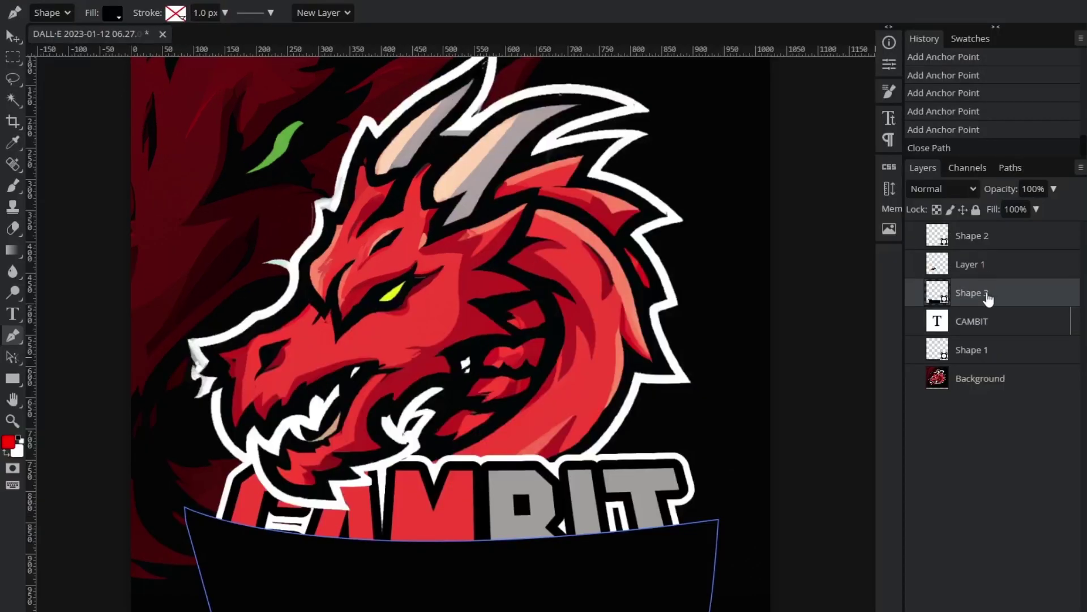
Step: Clip Shape 3 to the CAMBIT text and lower its opacity to 38%
right_click(988, 298)
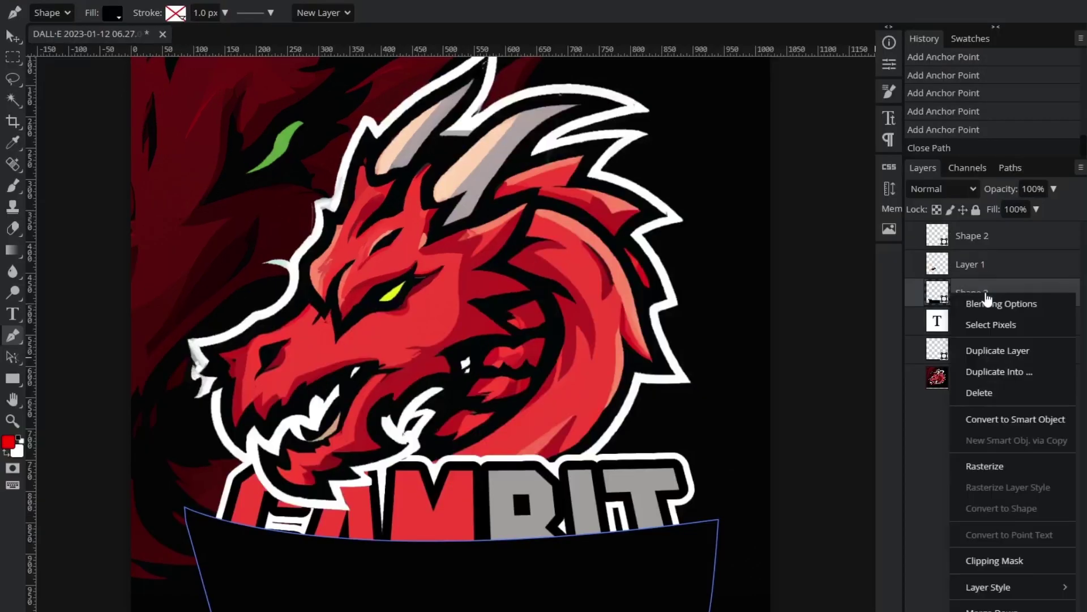
click(1008, 562)
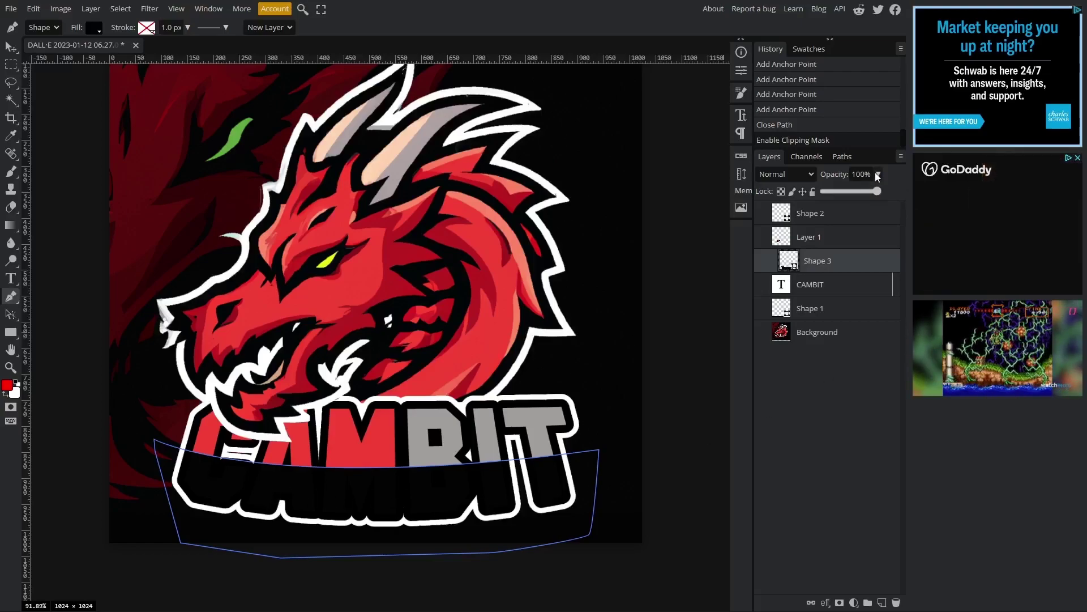
drag(846, 191, 838, 193)
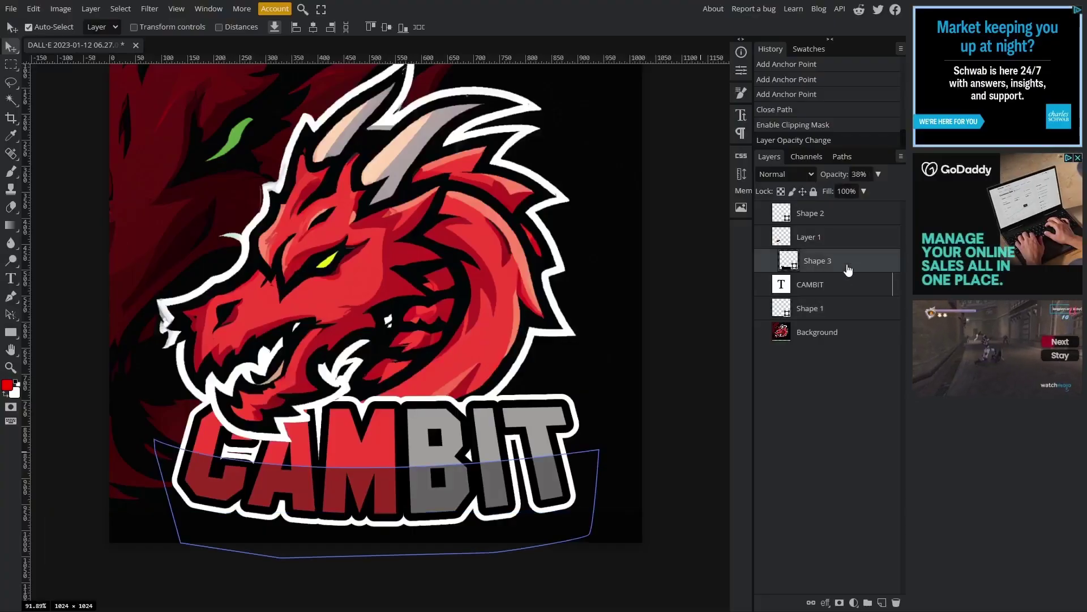
click(830, 333)
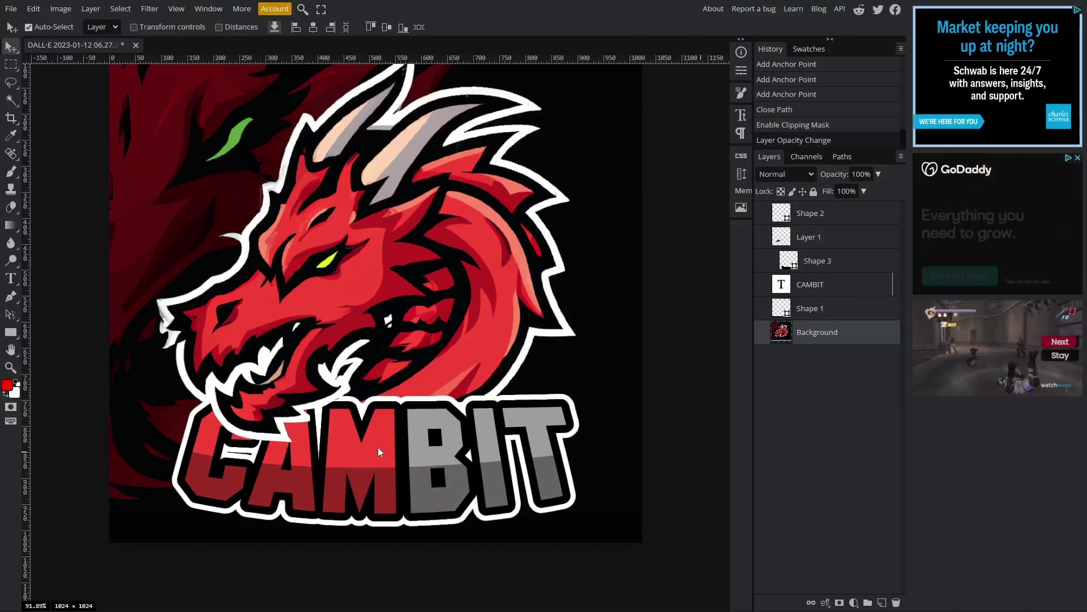
Step: Create an empty Layer 2 and drag it above Shape 2 at the top of the stack
key(z)
scroll(363, 325, down, 3)
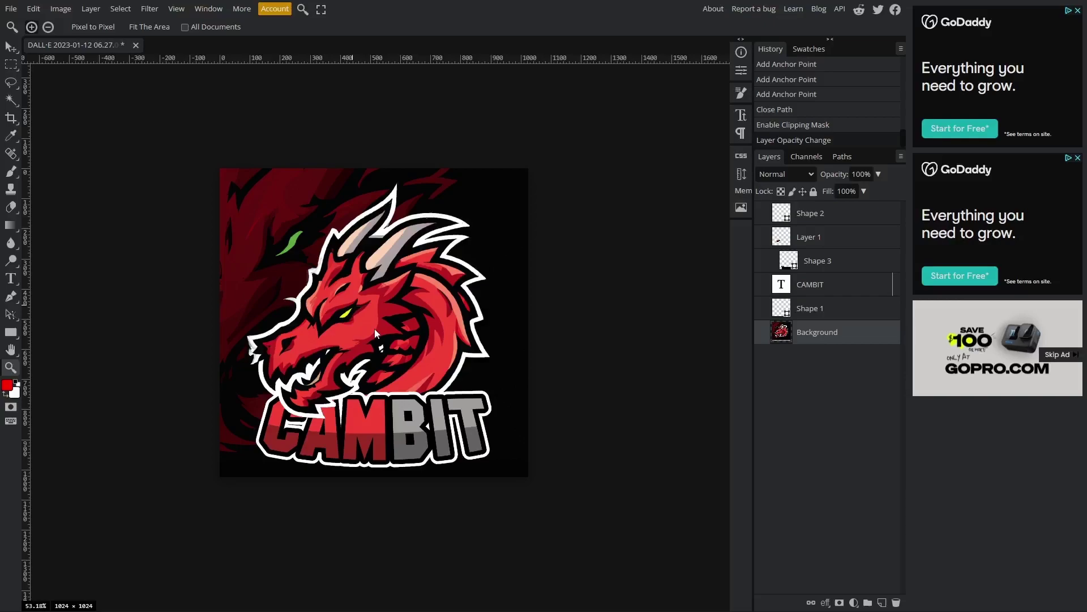
scroll(373, 307, up, 3)
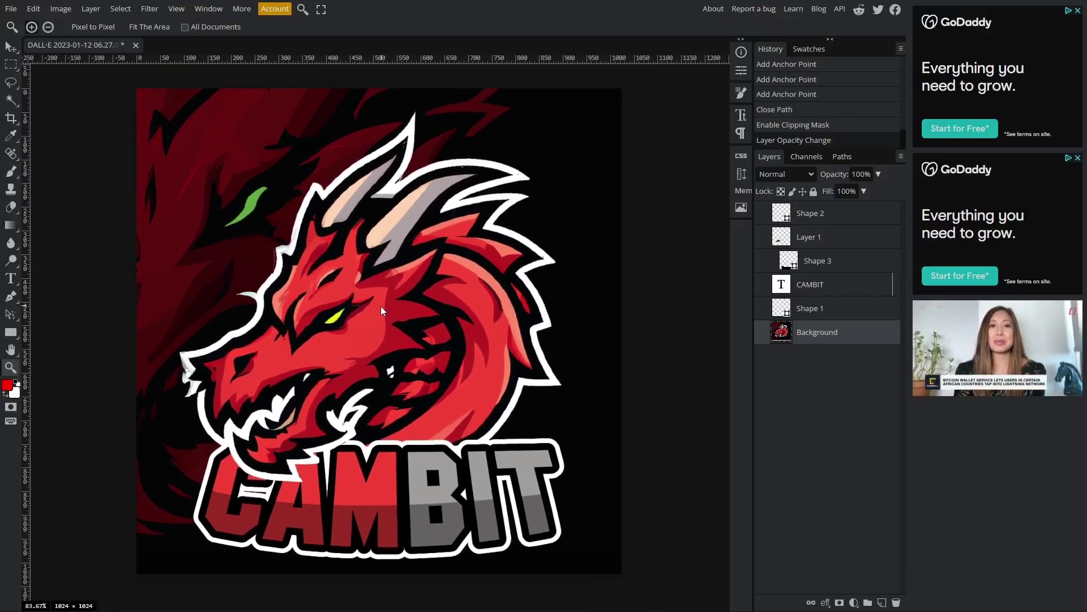
scroll(377, 305, down, 3)
scroll(416, 275, down, 1)
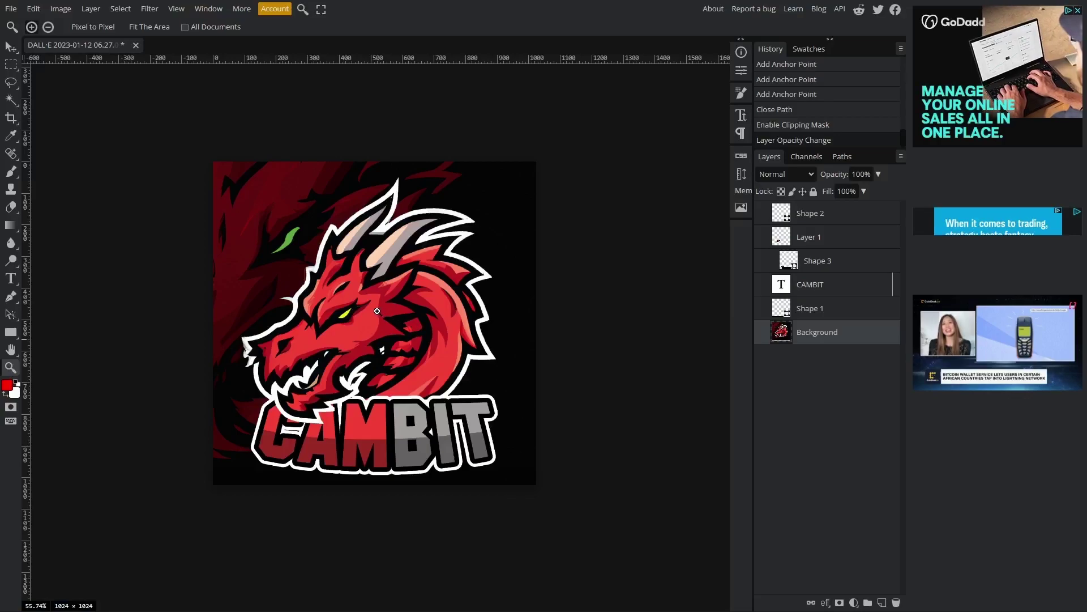
scroll(377, 311, down, 1)
scroll(376, 311, down, 4)
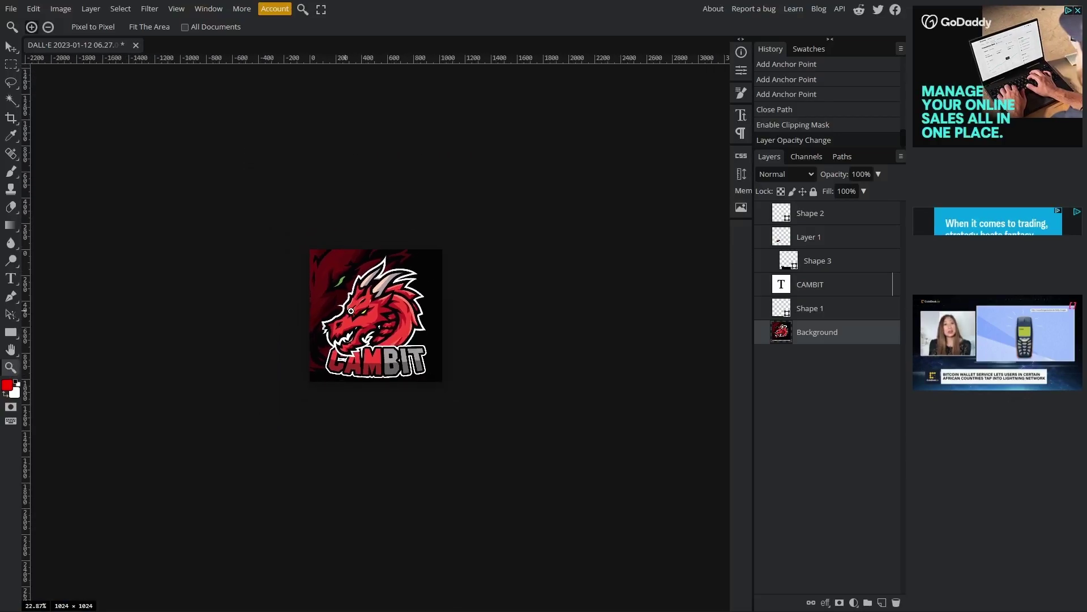
scroll(391, 309, up, 6)
scroll(392, 309, down, 3)
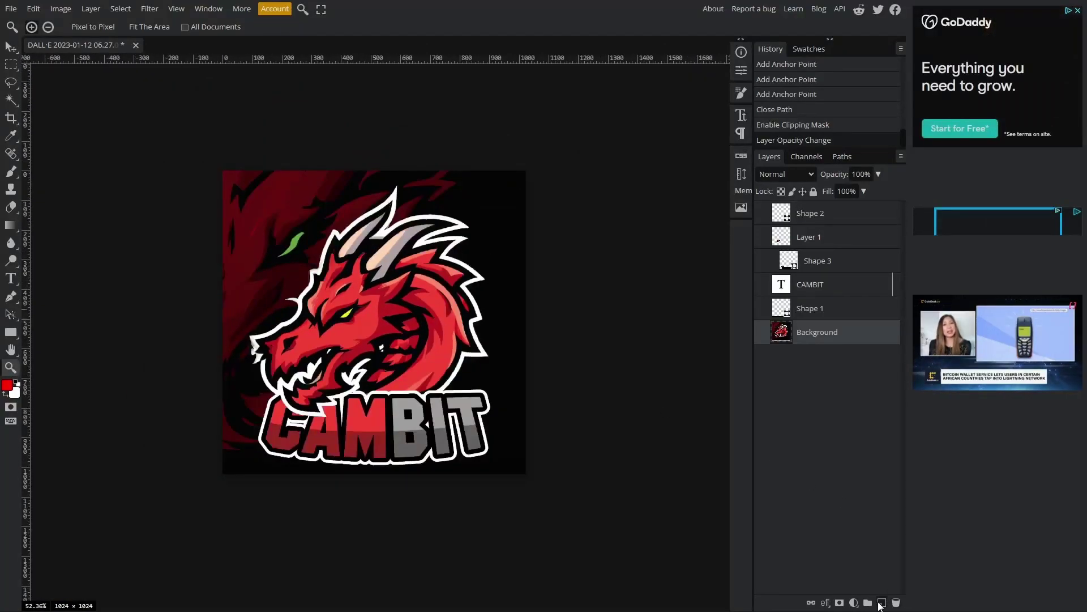
click(882, 604)
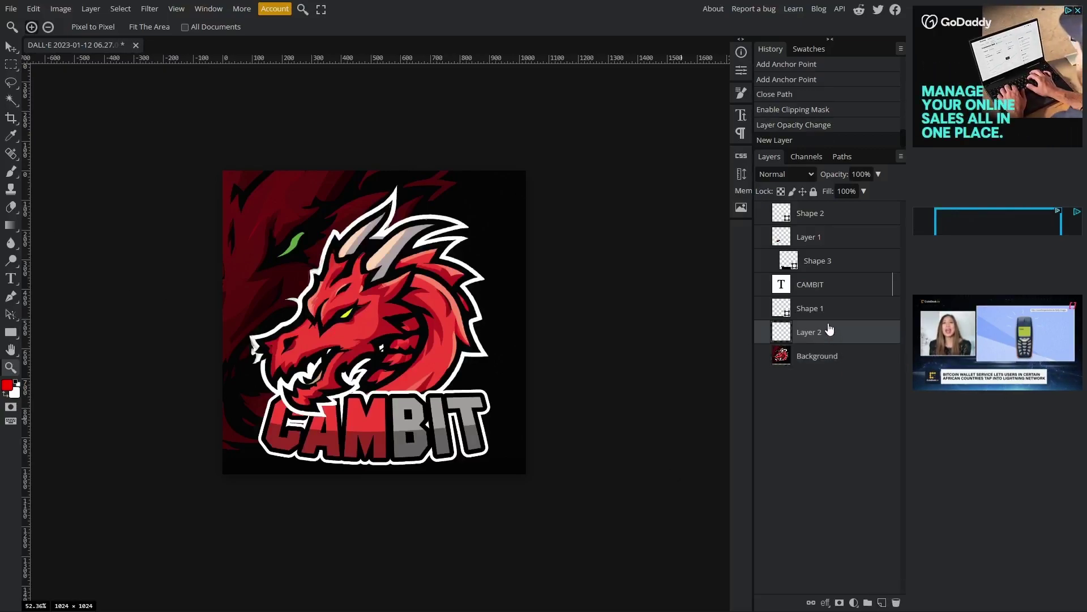
drag(829, 330, 835, 214)
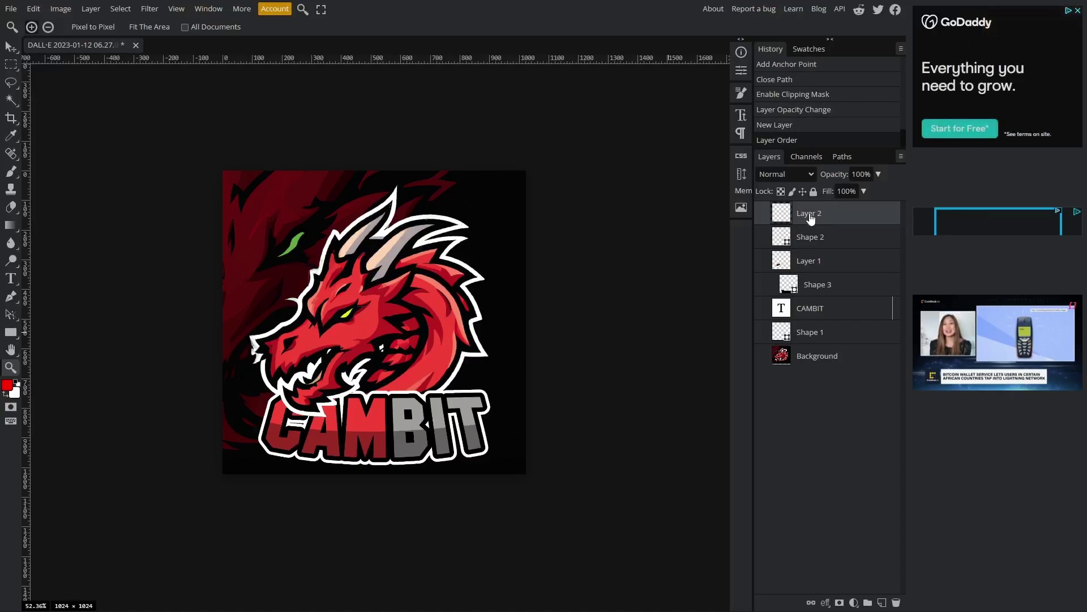
Step: Choose the Brush tool with white paint and enlarge the soft brush to about 1751 px
click(11, 173)
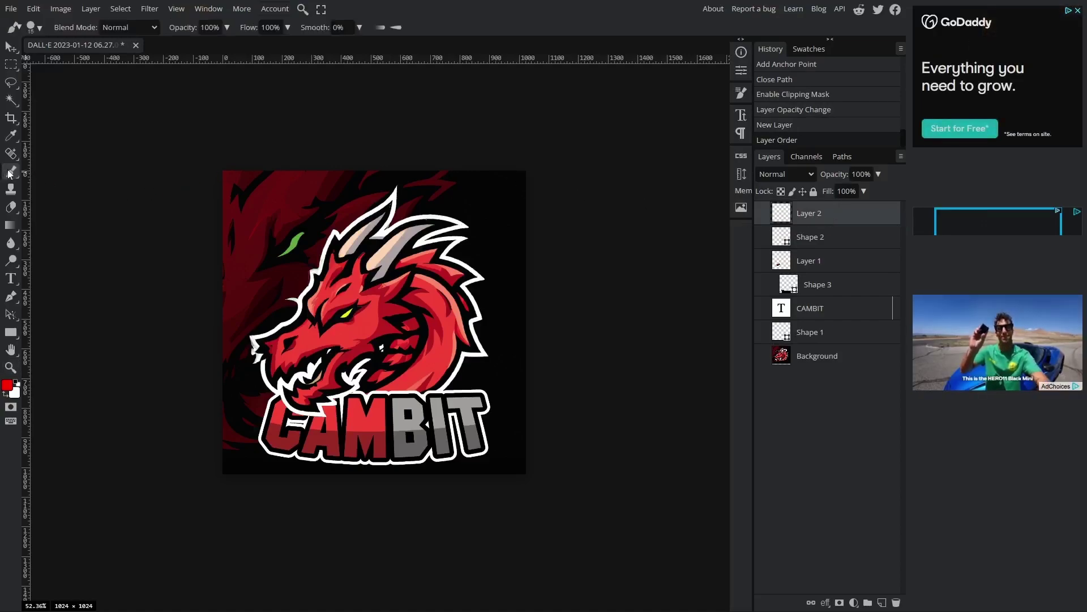
click(10, 385)
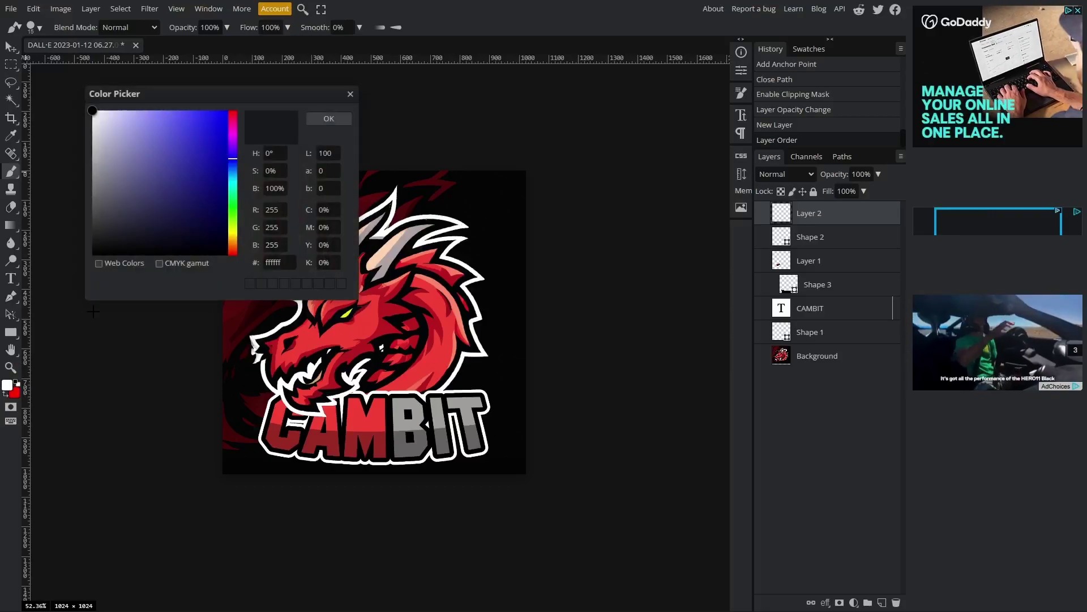
click(328, 119)
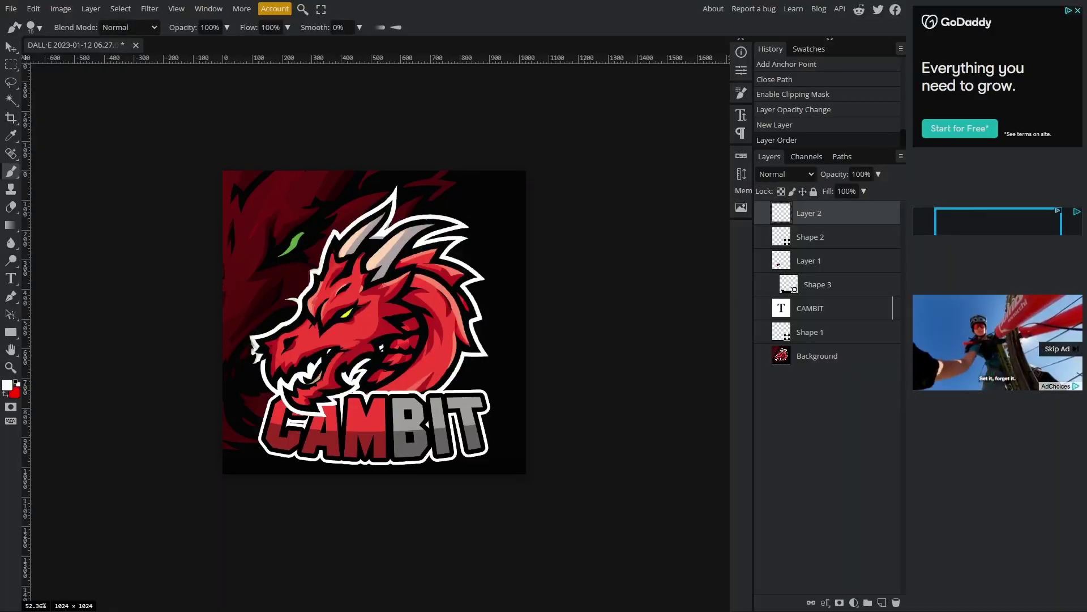
mouse_move(275, 240)
mouse_down()
mouse_move(327, 240)
mouse_move(284, 240)
mouse_move(408, 277)
mouse_move(333, 290)
mouse_move(474, 90)
mouse_move(461, 134)
mouse_up()
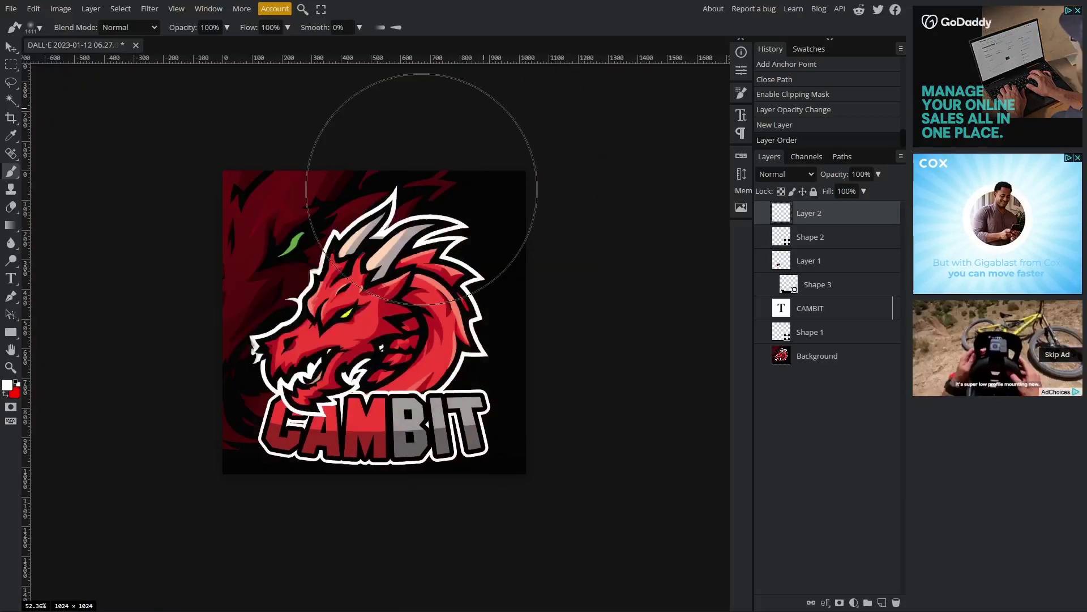
scroll(355, 202, up, 3)
drag(365, 236, 417, 236)
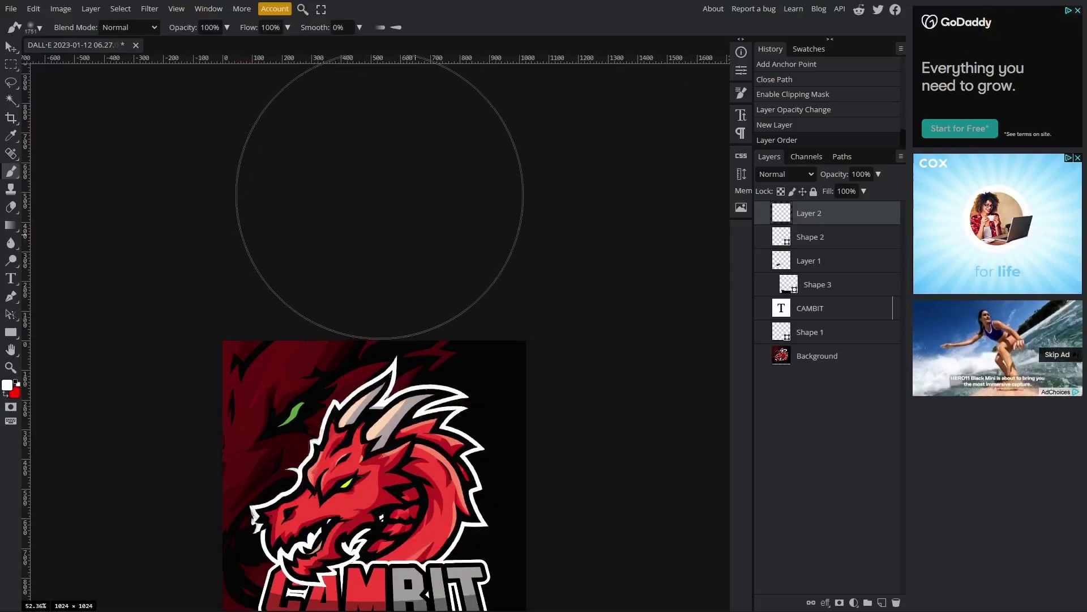
scroll(544, 230, down, 3)
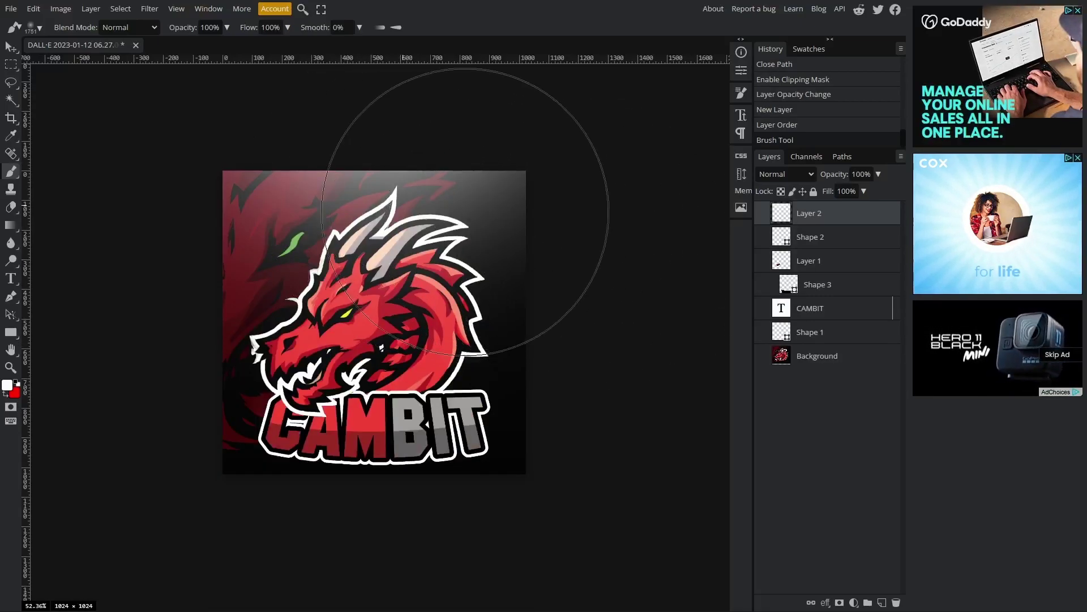
Step: Paint a soft white glow over the logo's upper right, then swap the colours
key(ctrl+z)
click(397, 170)
key(ctrl+z)
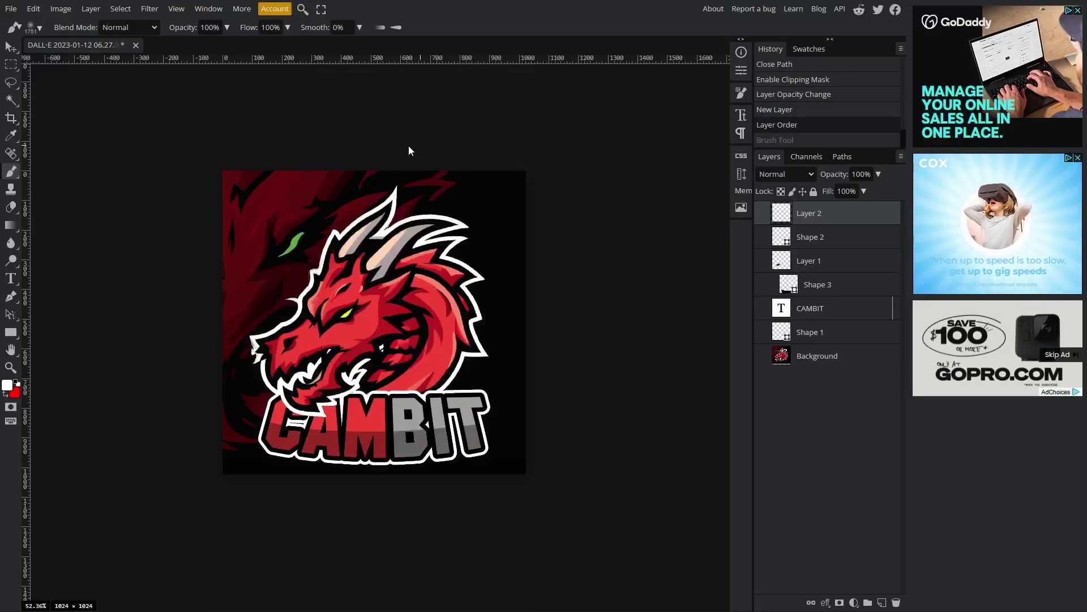
click(487, 79)
scroll(595, 141, down, 2)
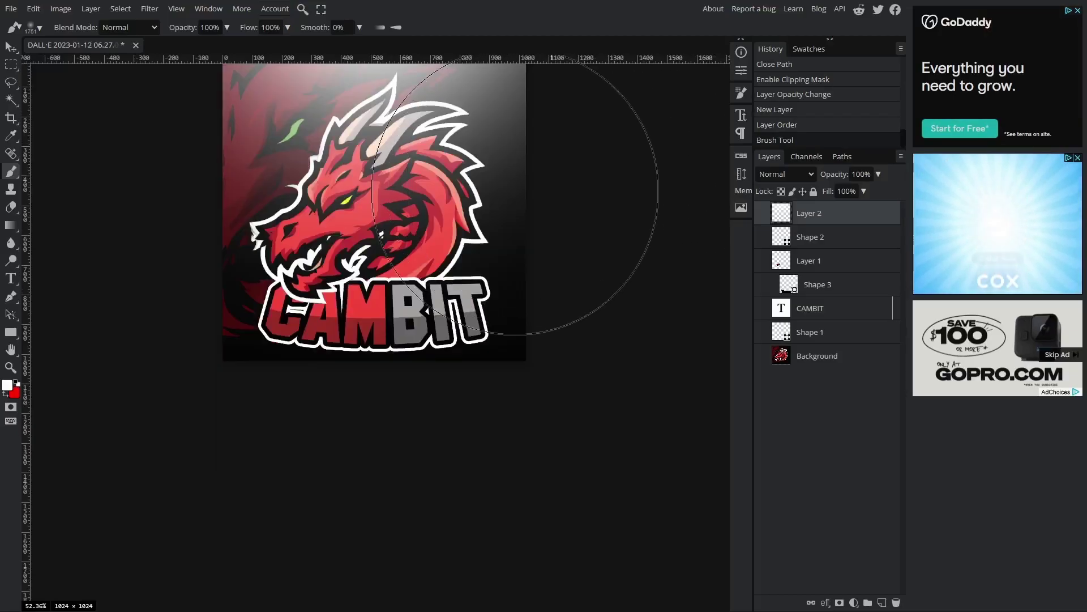
click(16, 381)
Step: Paint a pure red (#ff0000) glow along the bottom of the image
click(8, 387)
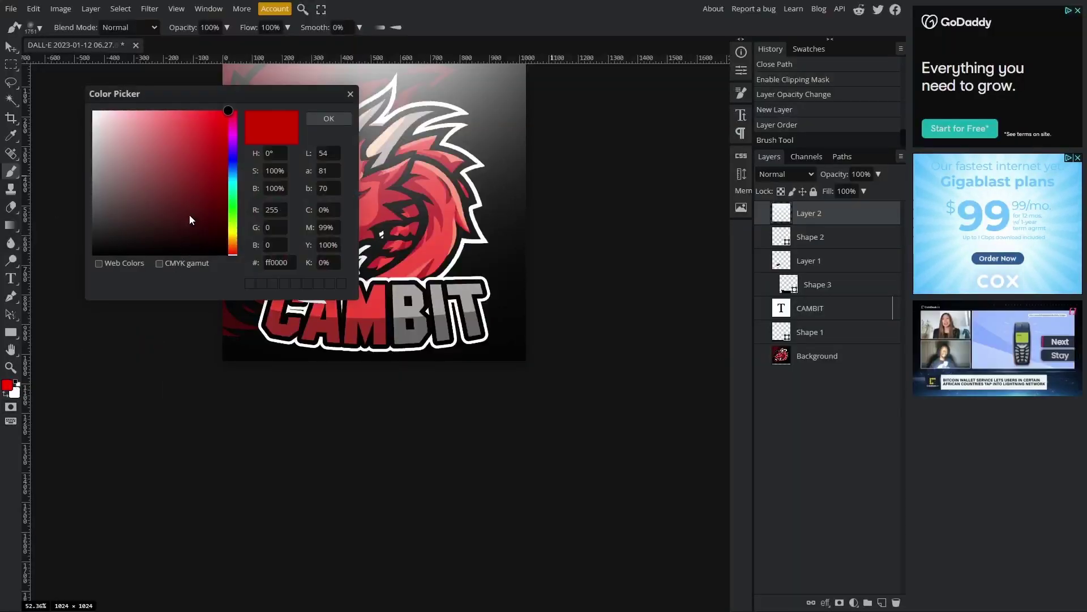
click(316, 114)
click(371, 515)
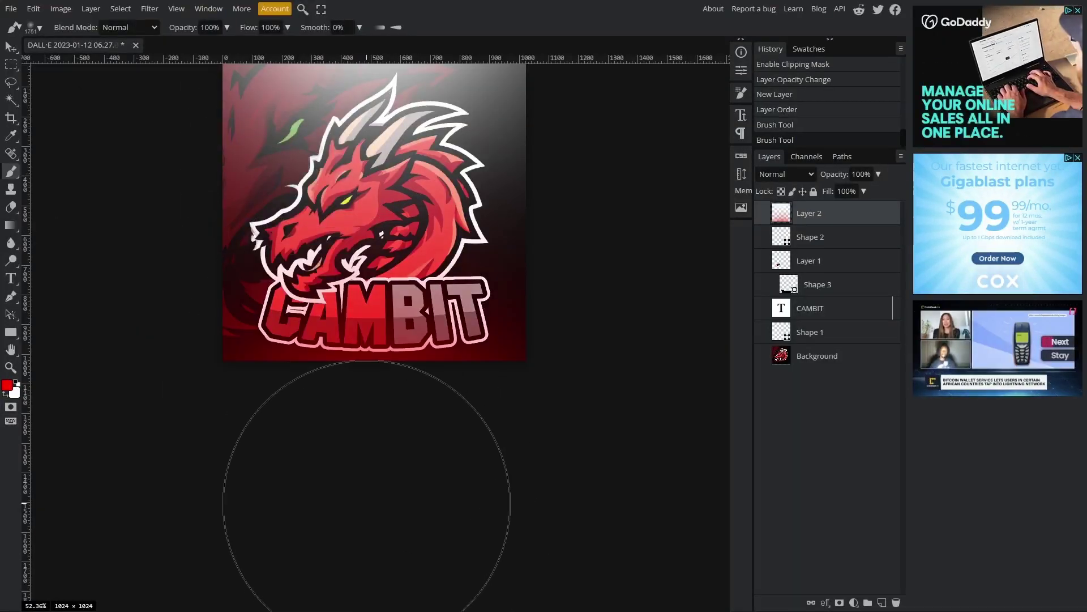
scroll(728, 378, up, 1)
Step: Set Layer 2 to Color Dodge at 58% opacity and toggle its visibility to compare
click(782, 174)
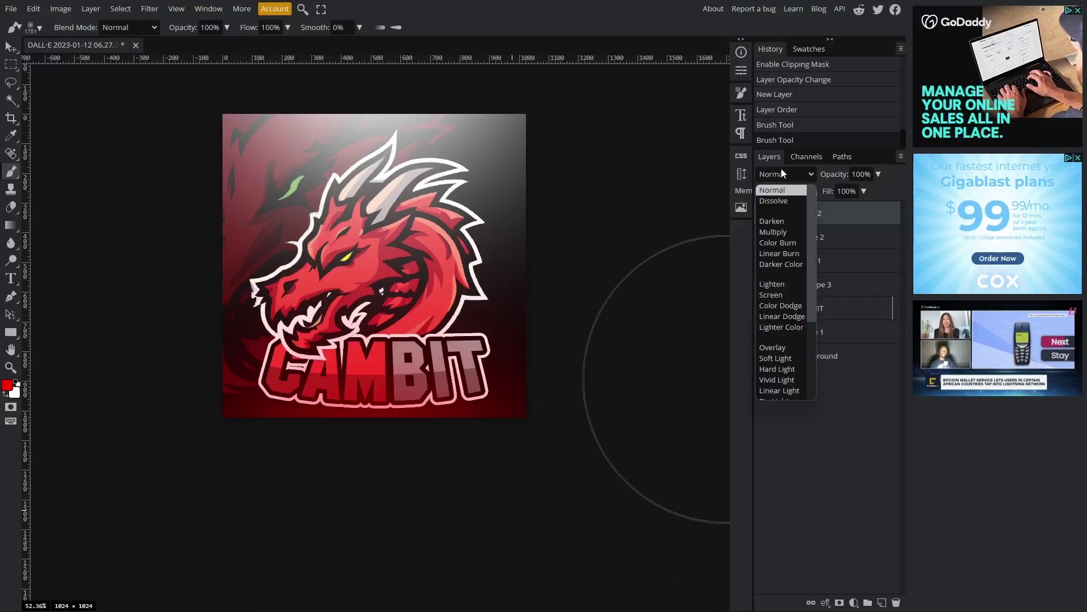
click(782, 171)
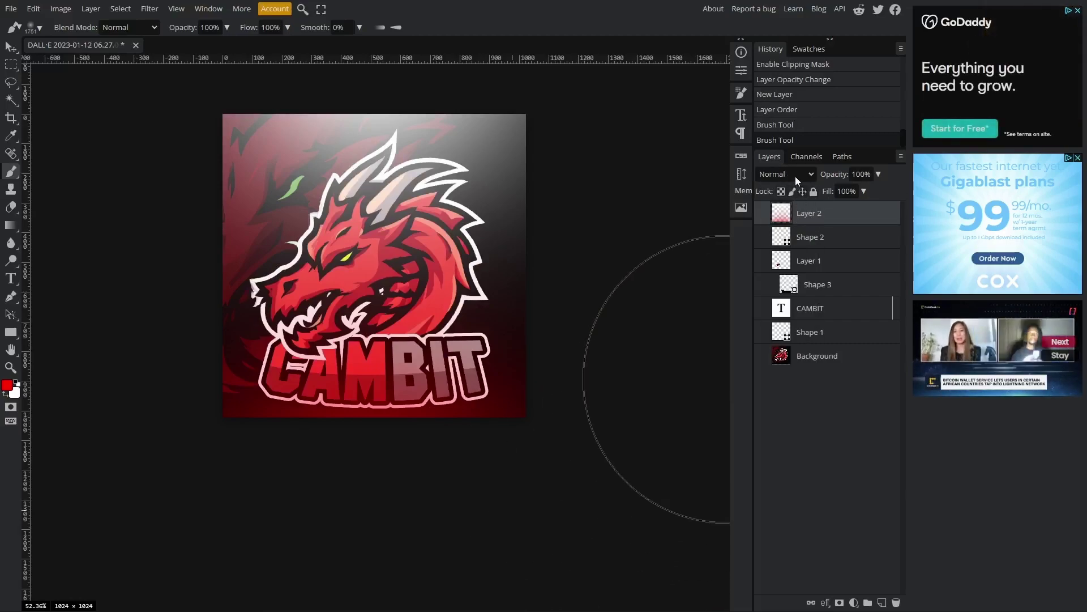
click(796, 176)
click(789, 312)
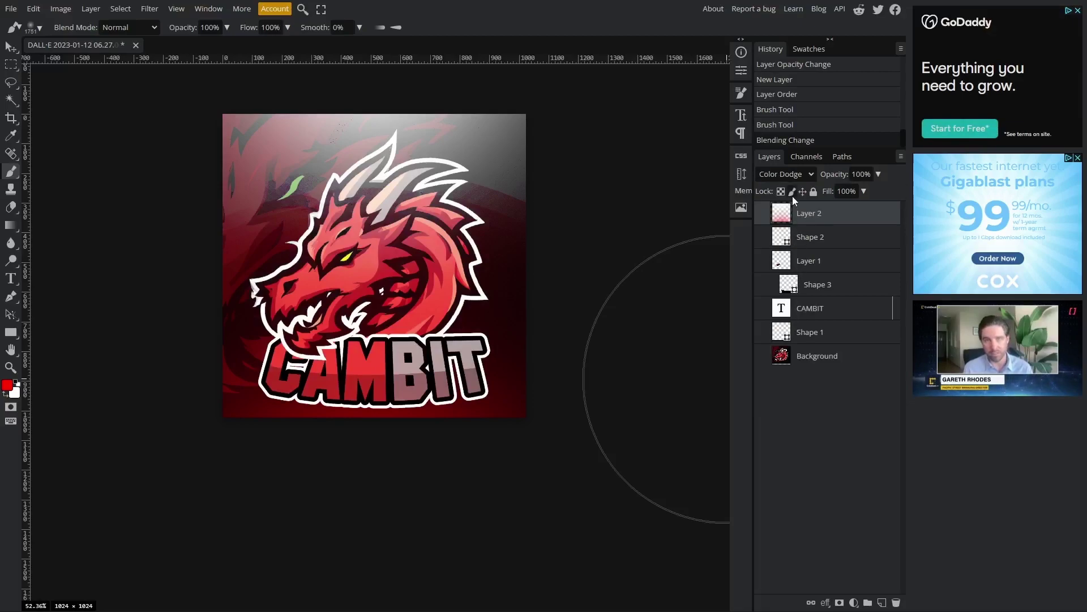
click(879, 174)
drag(879, 191, 843, 192)
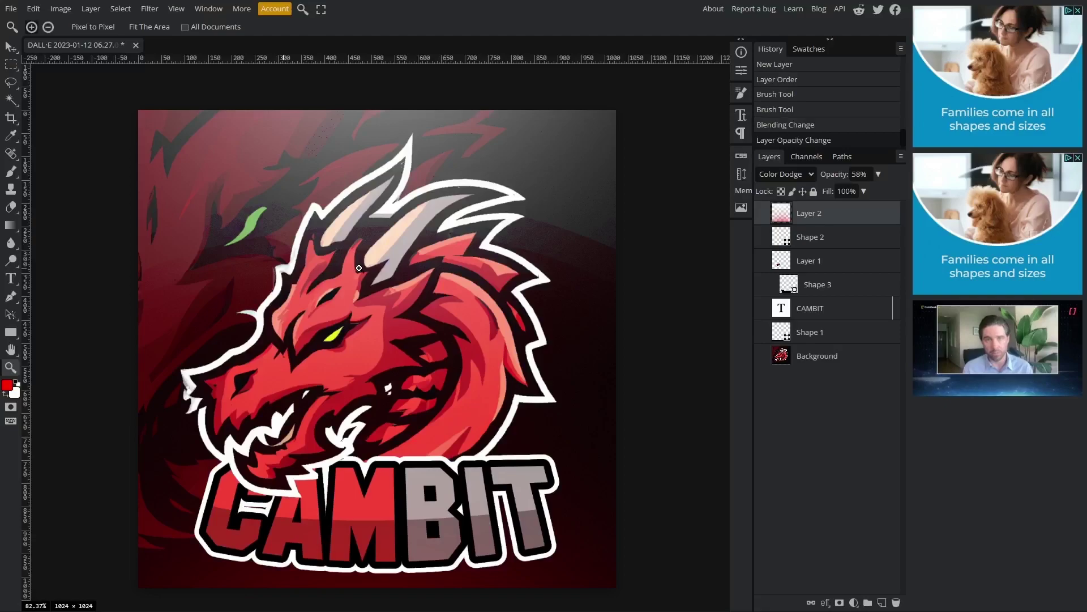
click(764, 219)
click(765, 218)
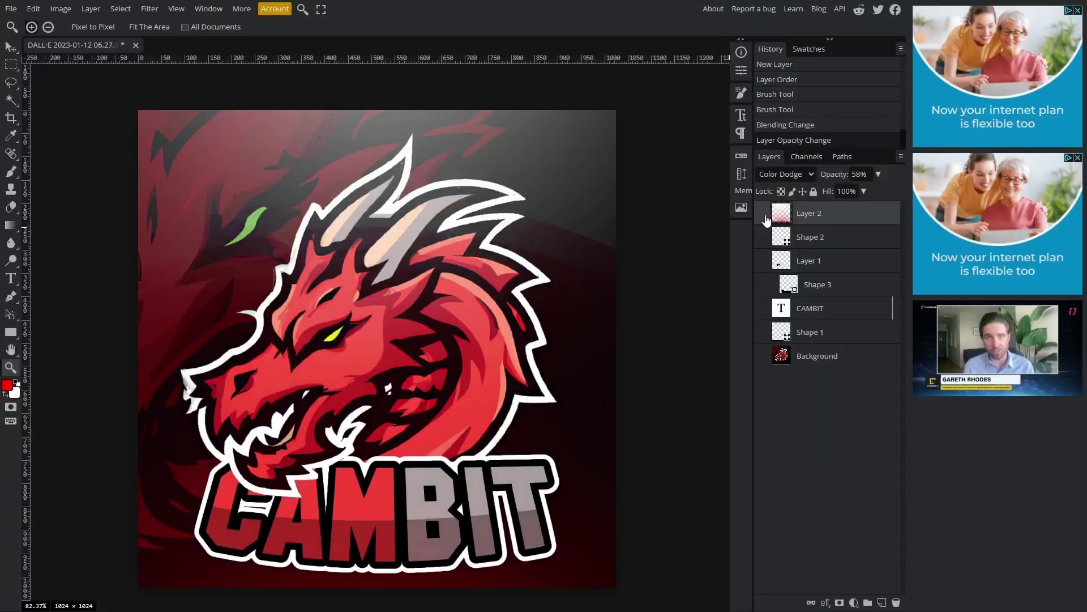